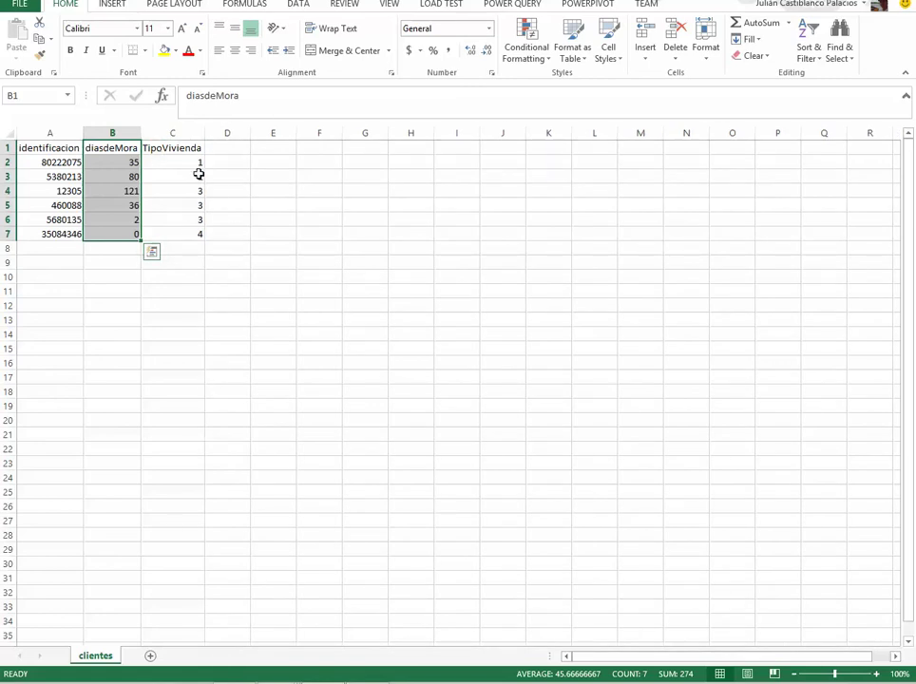
Step: Add the range A1:C7 to the PowerPivot data model as a table with headers
left_click(43, 150)
left_click_drag(43, 150, 186, 230)
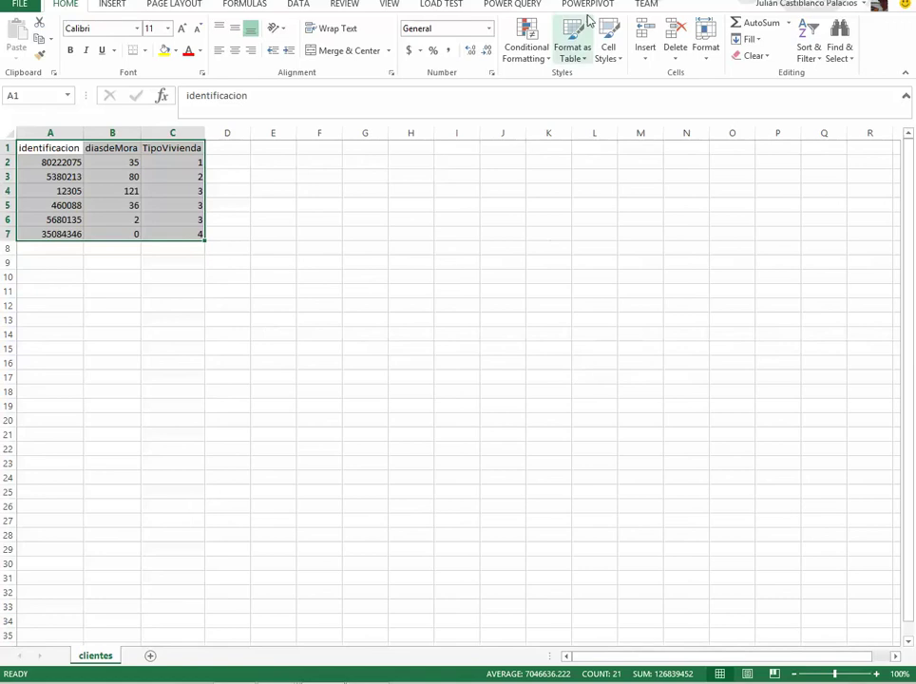
left_click(590, 5)
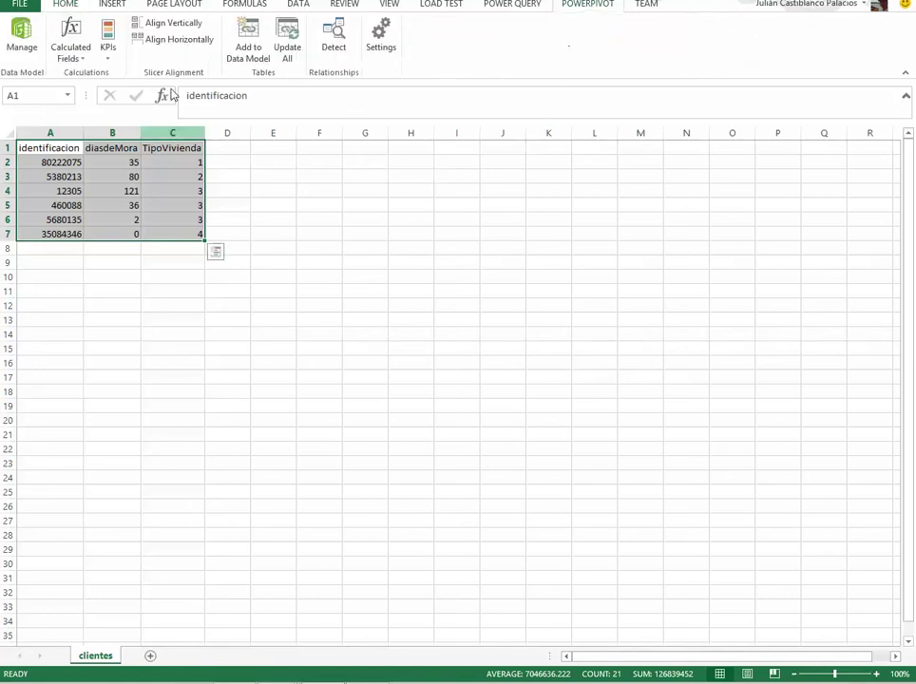
left_click(248, 36)
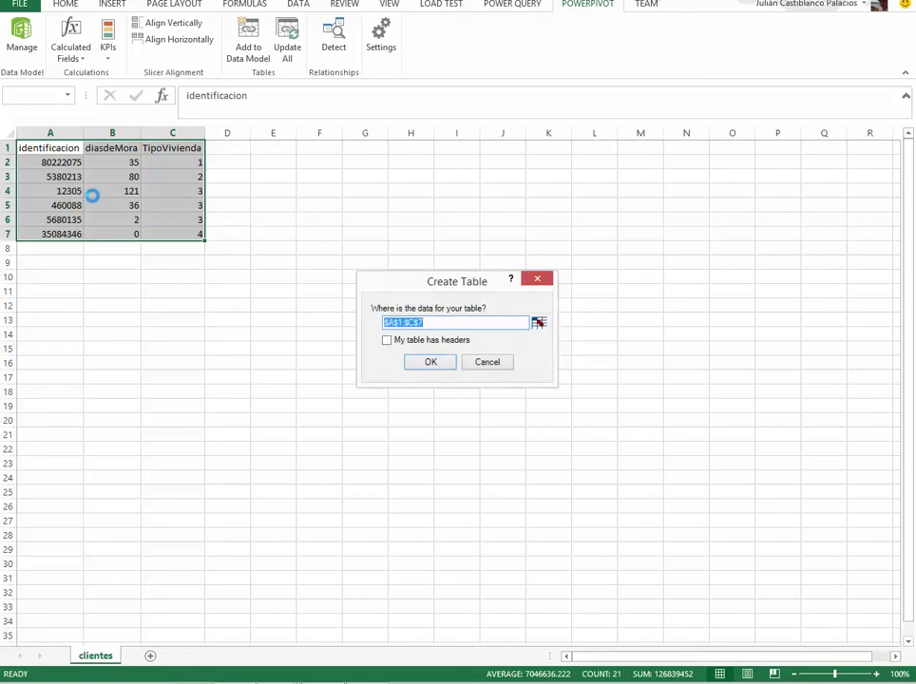
left_click(390, 344)
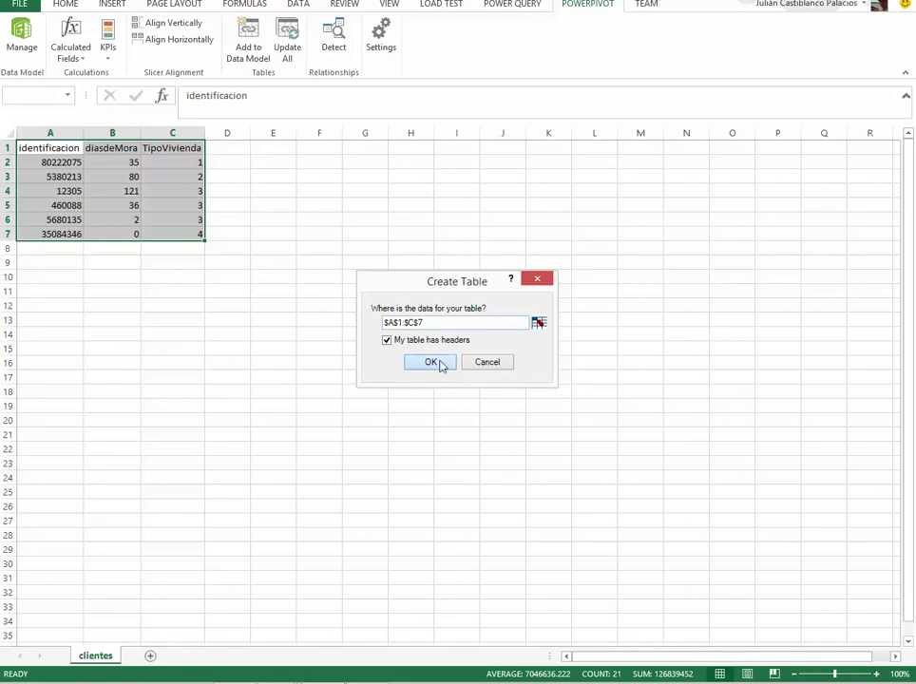
left_click(430, 363)
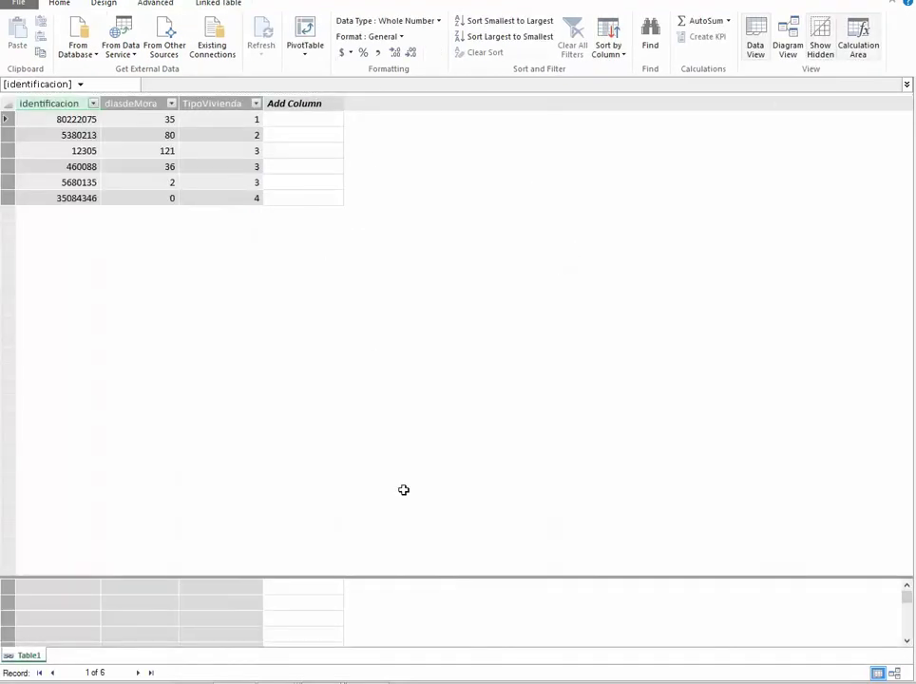
Step: Rename the linked table in the data model to clientes
right_click(32, 653)
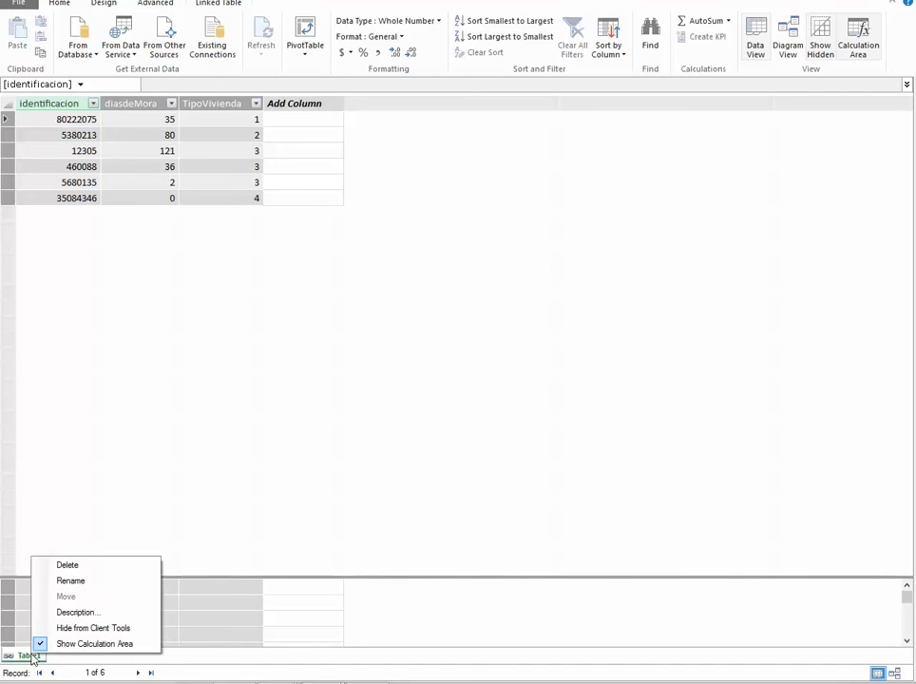
left_click(87, 583)
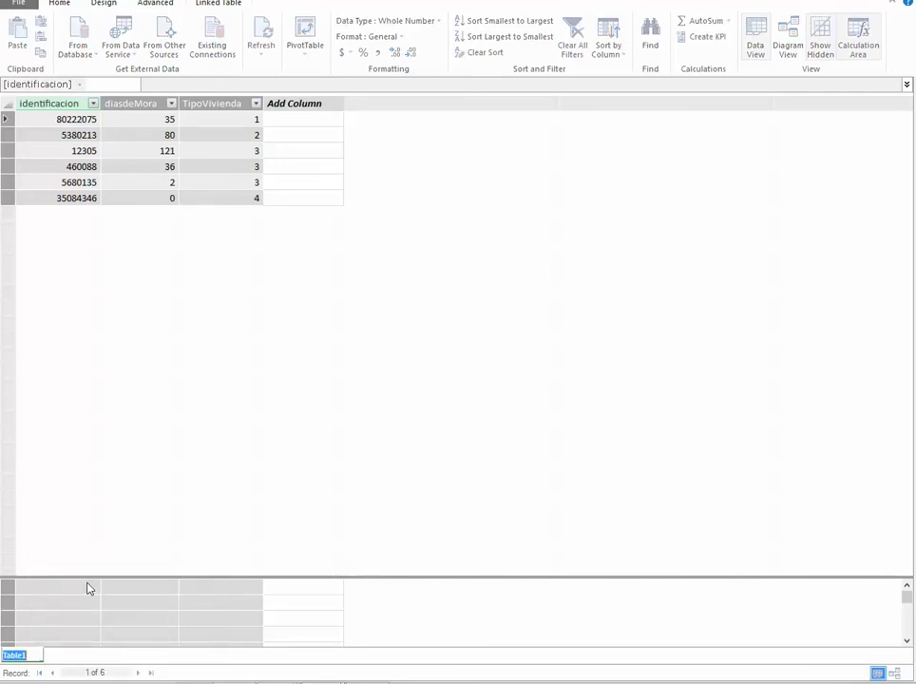
type("clientes")
key("Return")
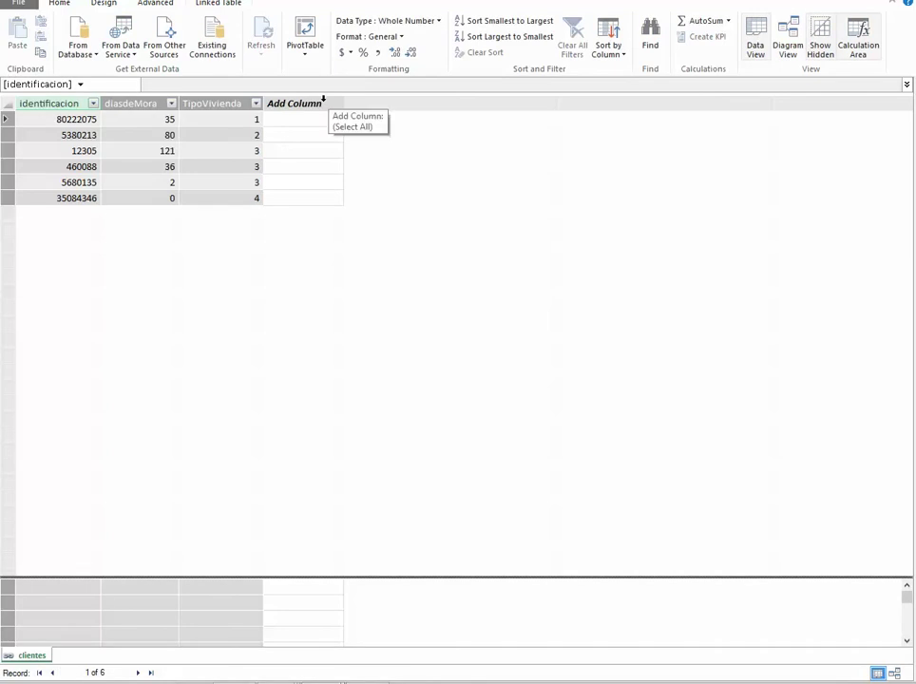
Step: Add a new column named "Mora 0" after TipoVivienda in the clientes table
right_click(323, 105)
left_click(371, 141)
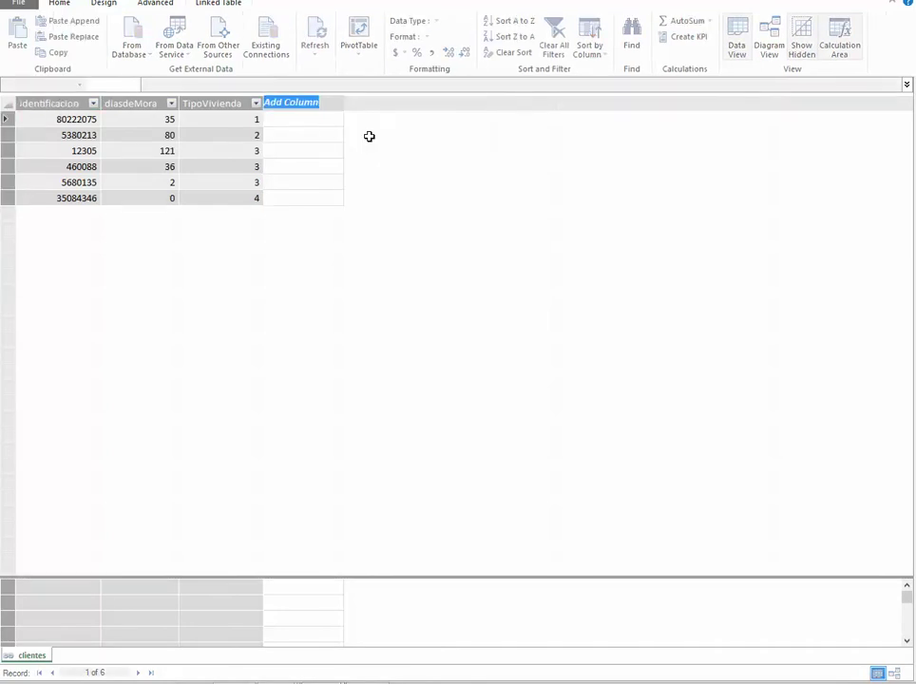
key("BackSpace")
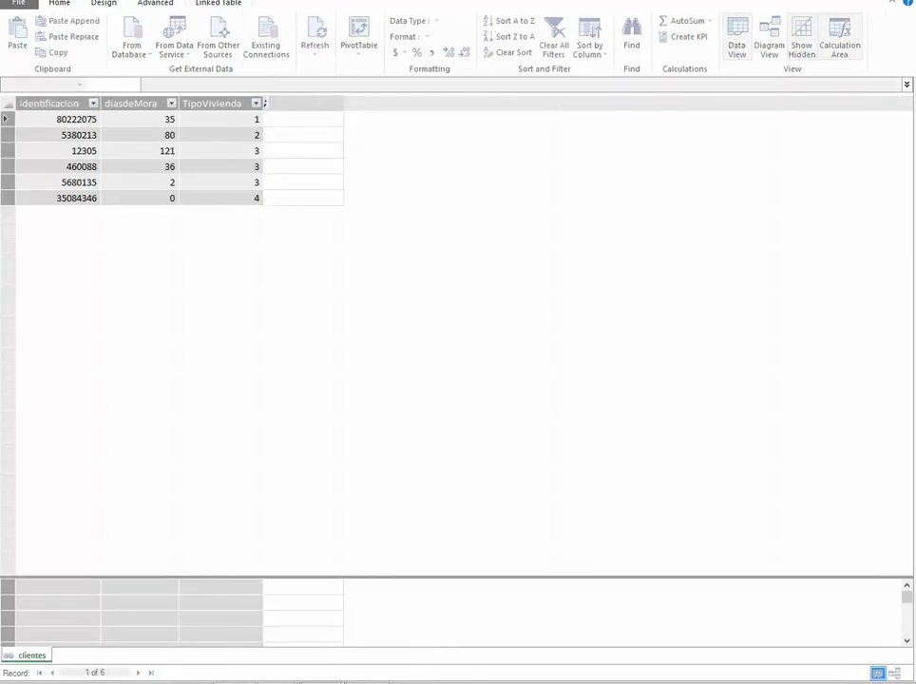
type("Mora 0")
key("Return")
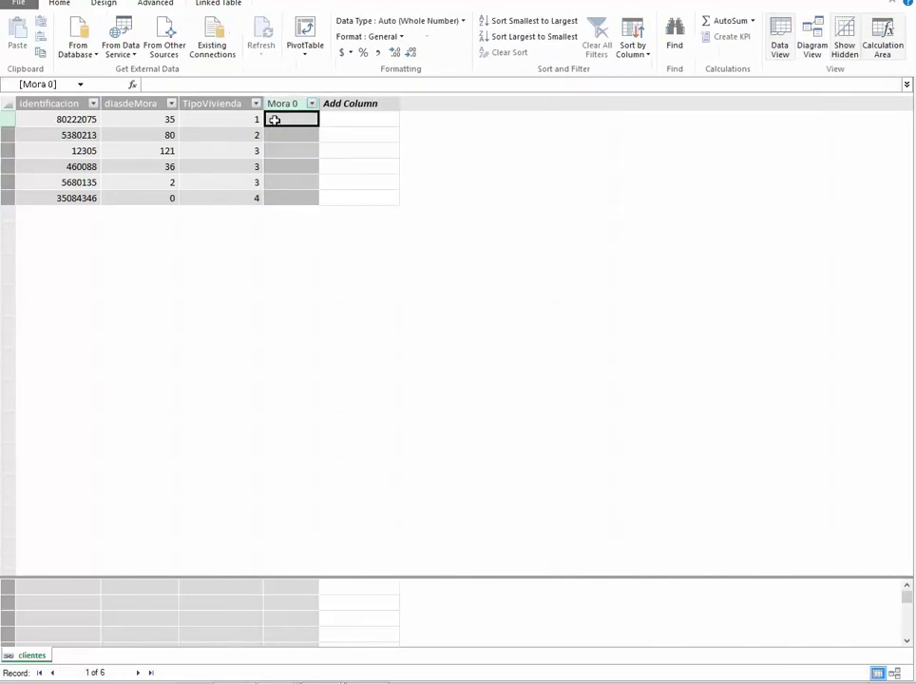
Step: Enter the formula =IF([diasdeMora]<=0,"mora 0",BLANK()) for the Mora 0 column
left_click(181, 82)
type("=IF(")
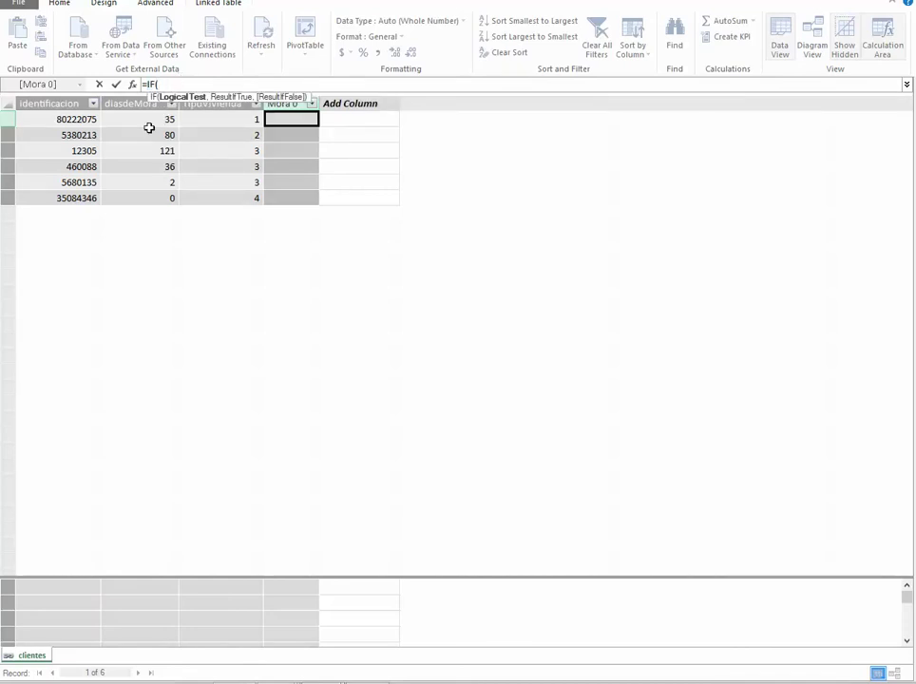
left_click(159, 119)
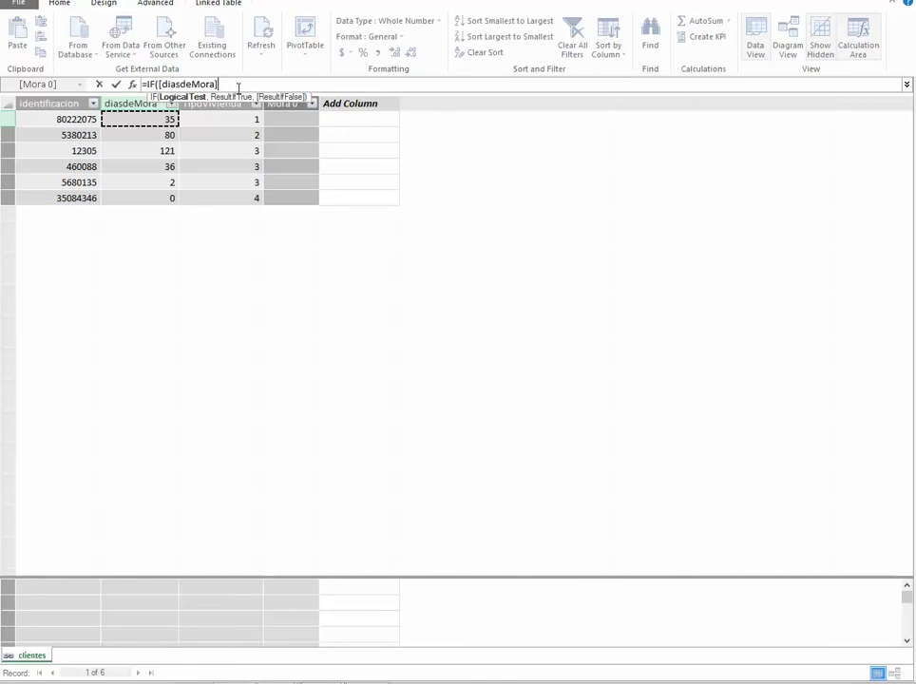
type("<=0")
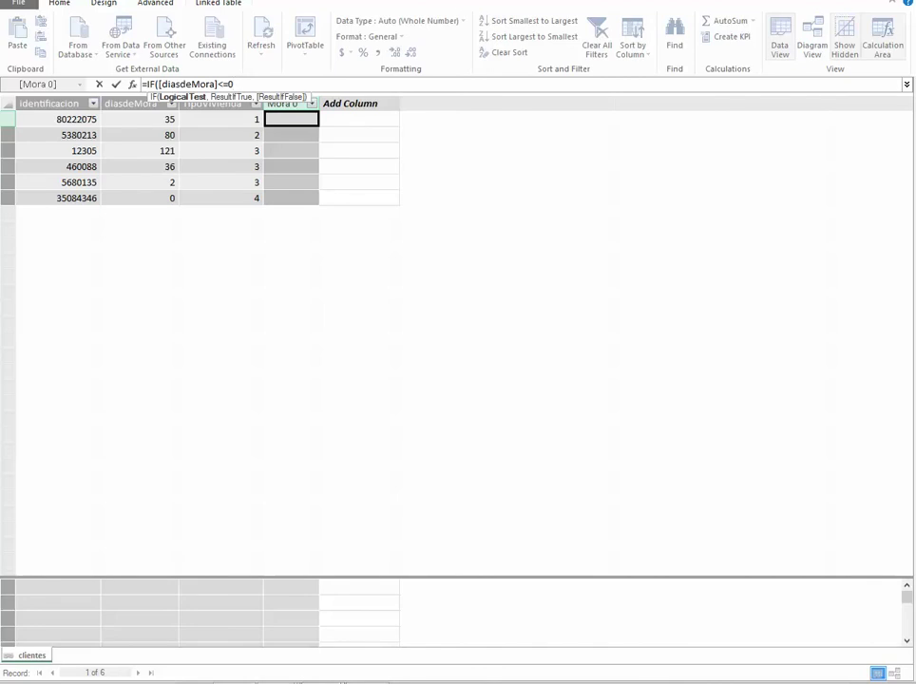
type(",\"m")
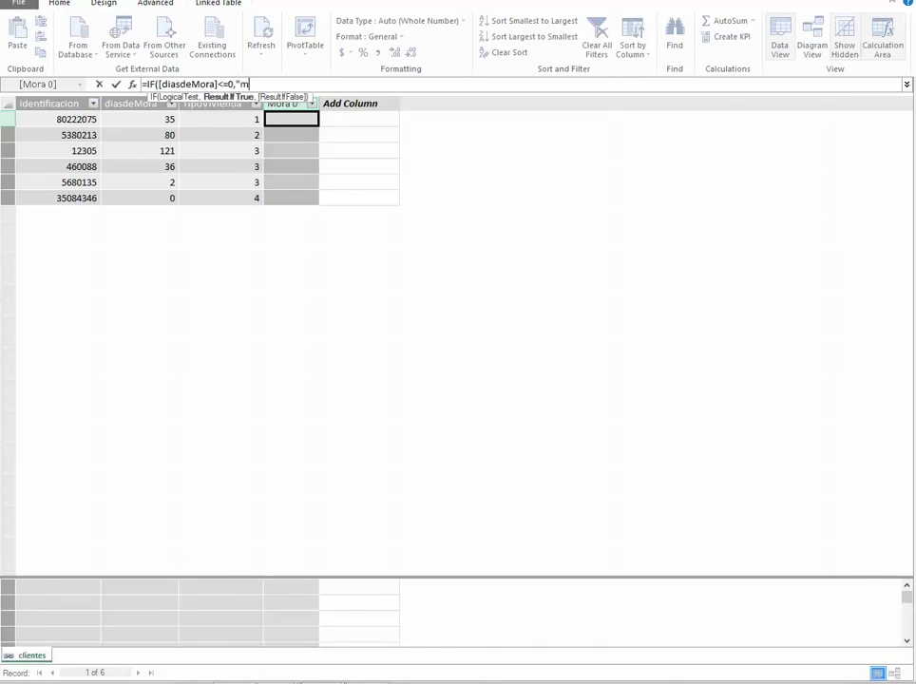
type("ora 0\",")
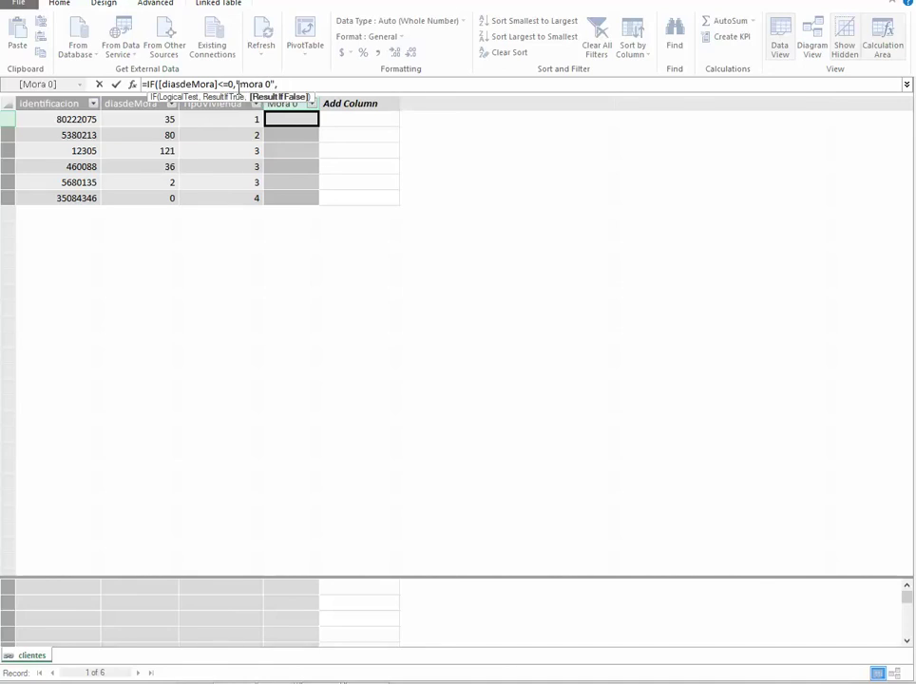
type("bla")
key("Tab")
type("))")
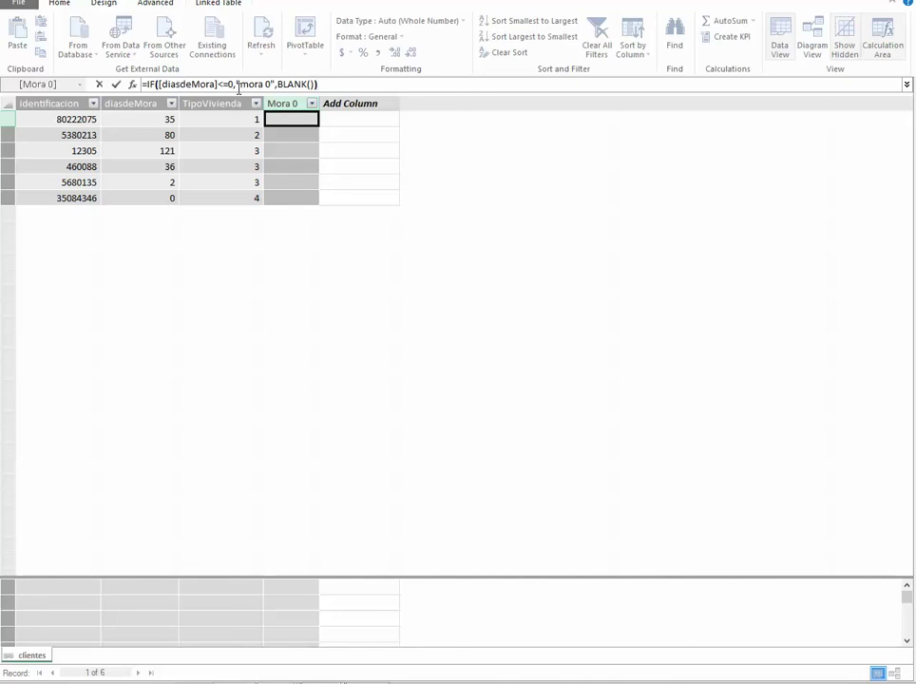
key("Return")
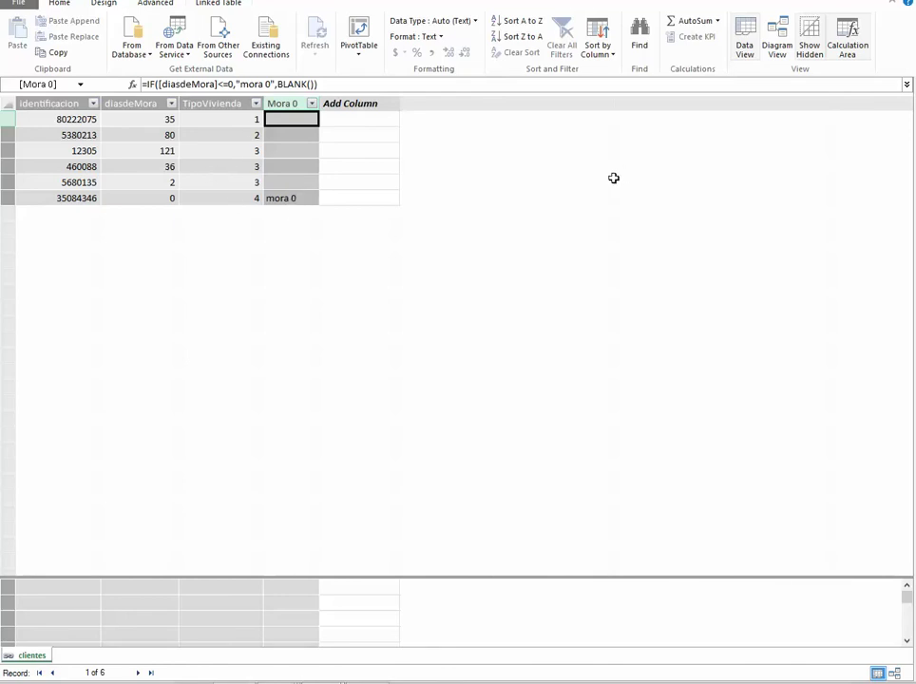
left_click(362, 115)
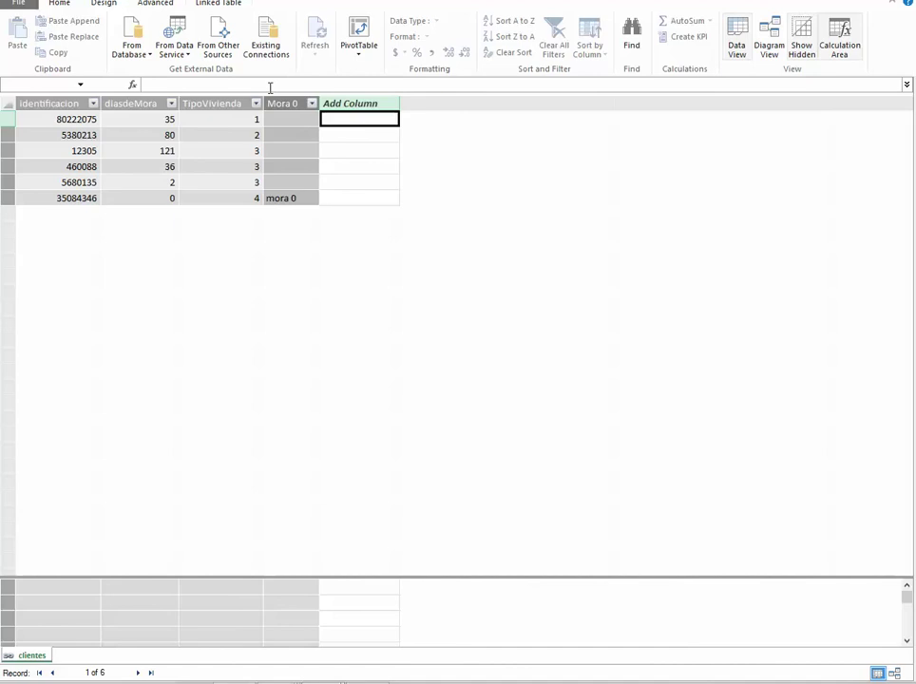
left_click(338, 102)
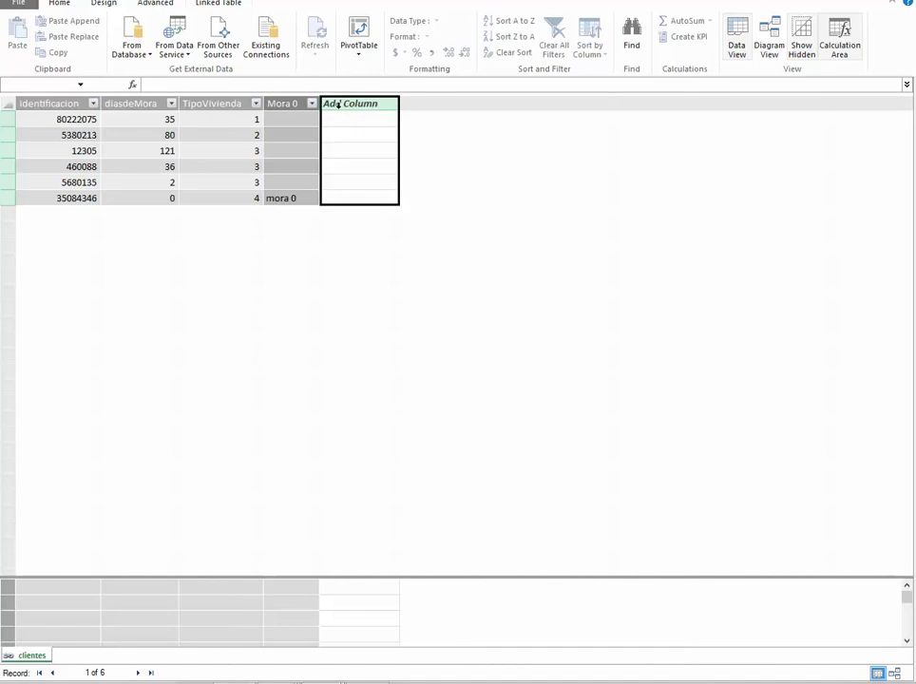
left_click(276, 88)
type("m")
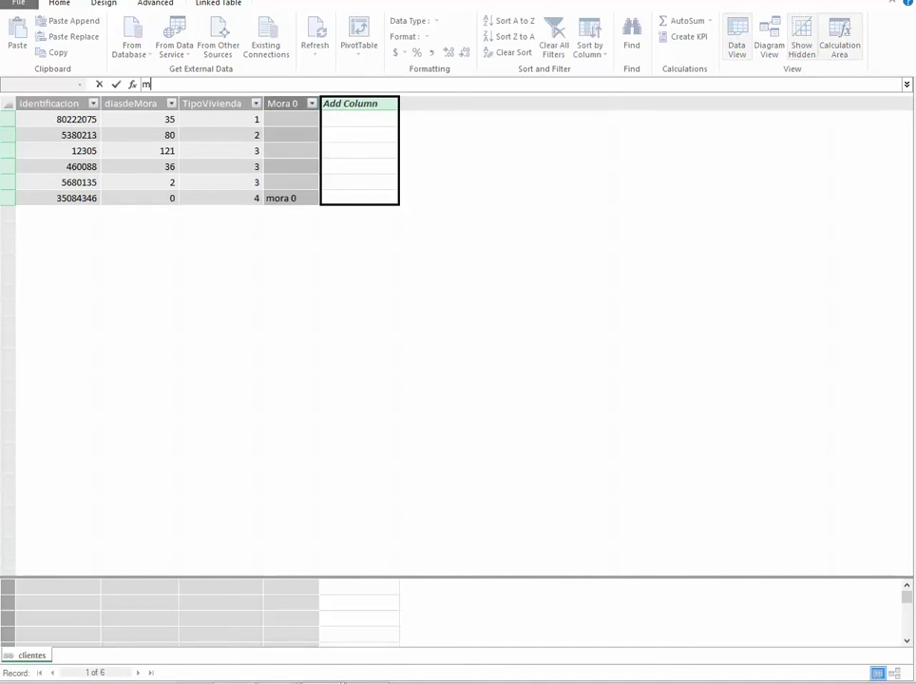
type("ora 1 a 30")
key("Return")
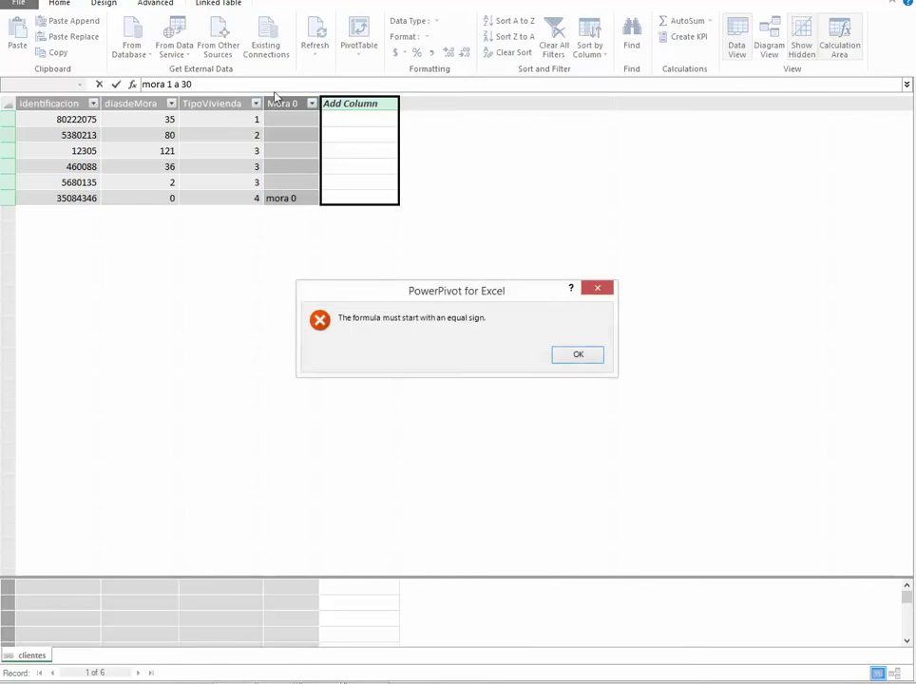
left_click(564, 360)
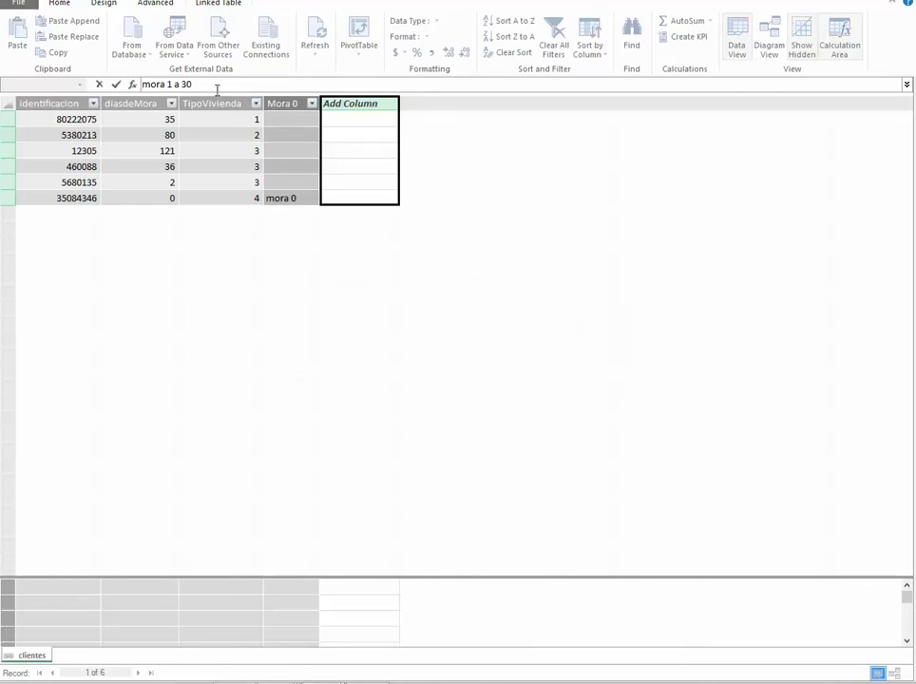
key("BackSpace")
key("Left")
key("BackSpace")
key("Left")
key("BackSpace")
double_click(141, 83)
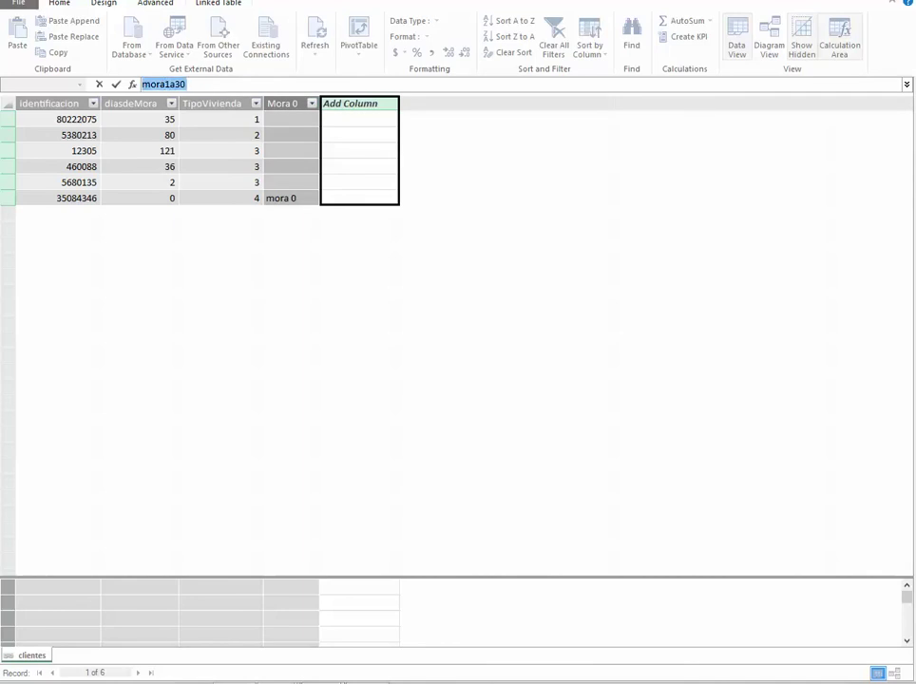
key("BackSpace")
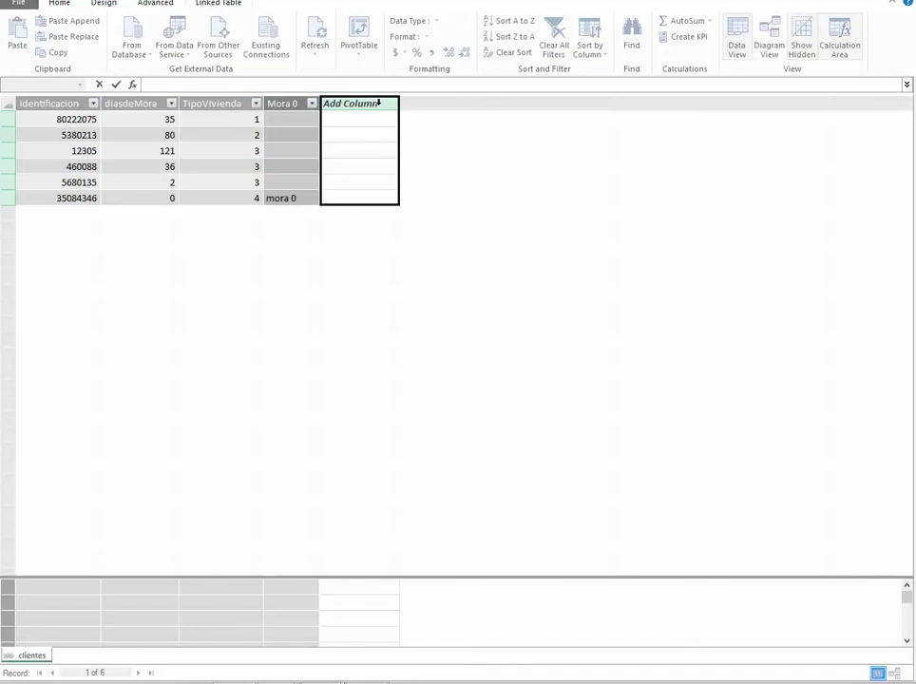
Step: Add a new column named "mora 1 a 30" after the Mora 0 column
right_click(385, 114)
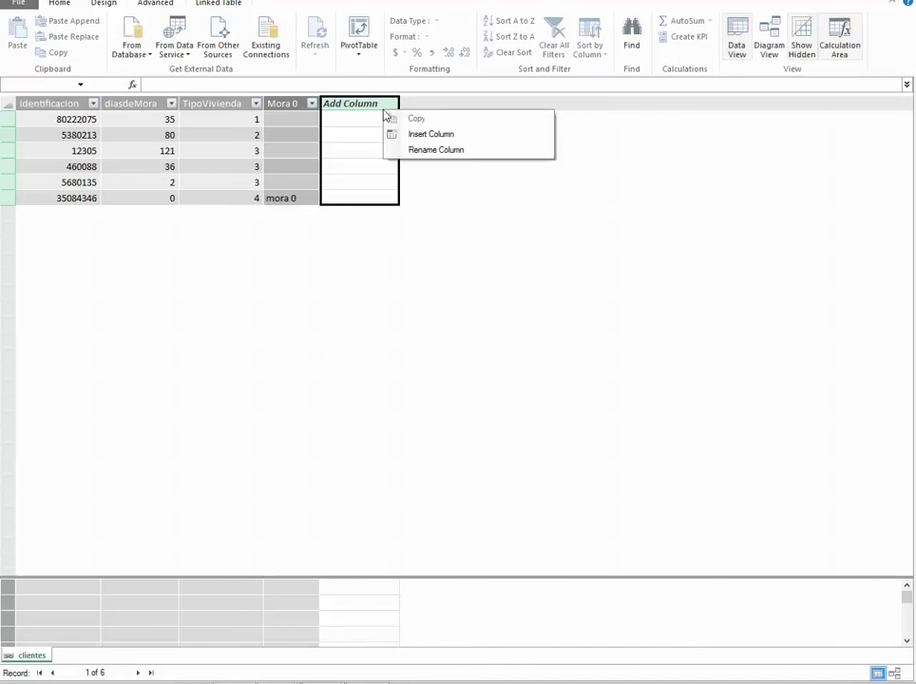
left_click(396, 135)
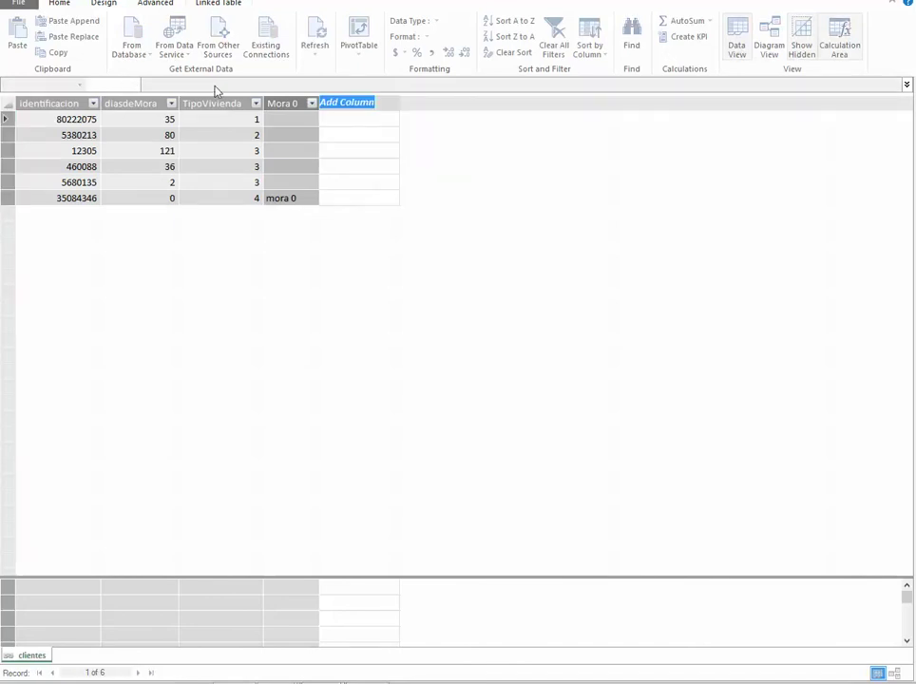
type("mora 1 a 3")
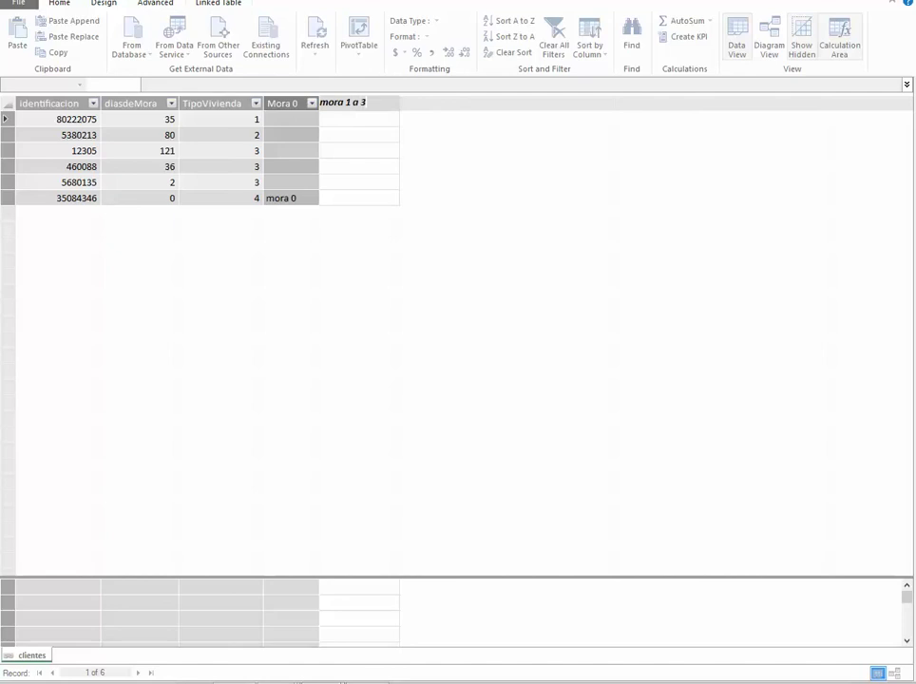
type("0")
key("Return")
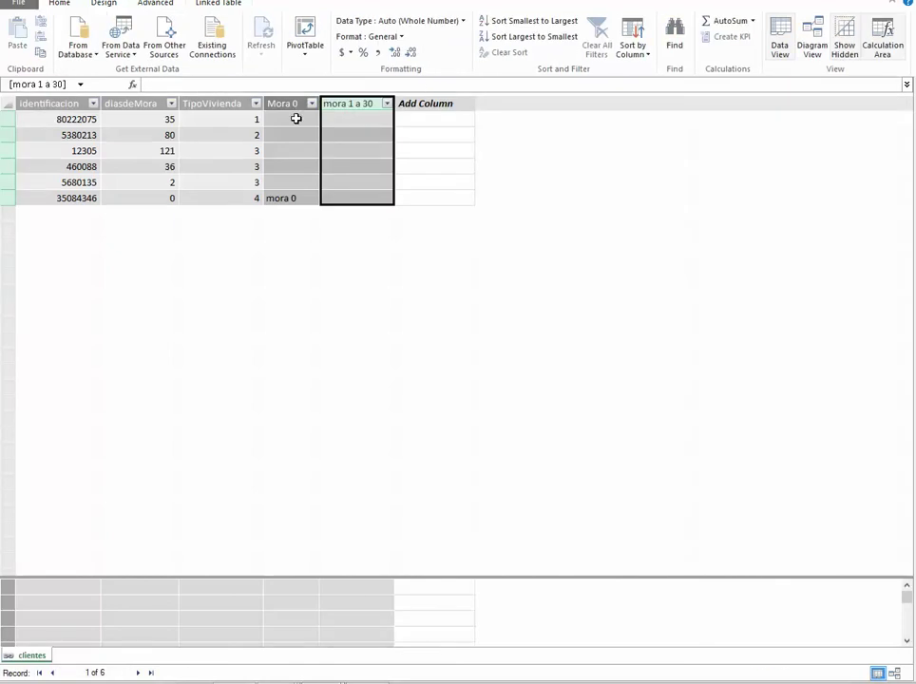
Step: Copy the Mora 0 column's formula into the formula of the mora 1 a 30 column
left_click(297, 118)
left_click_drag(176, 83, 135, 83)
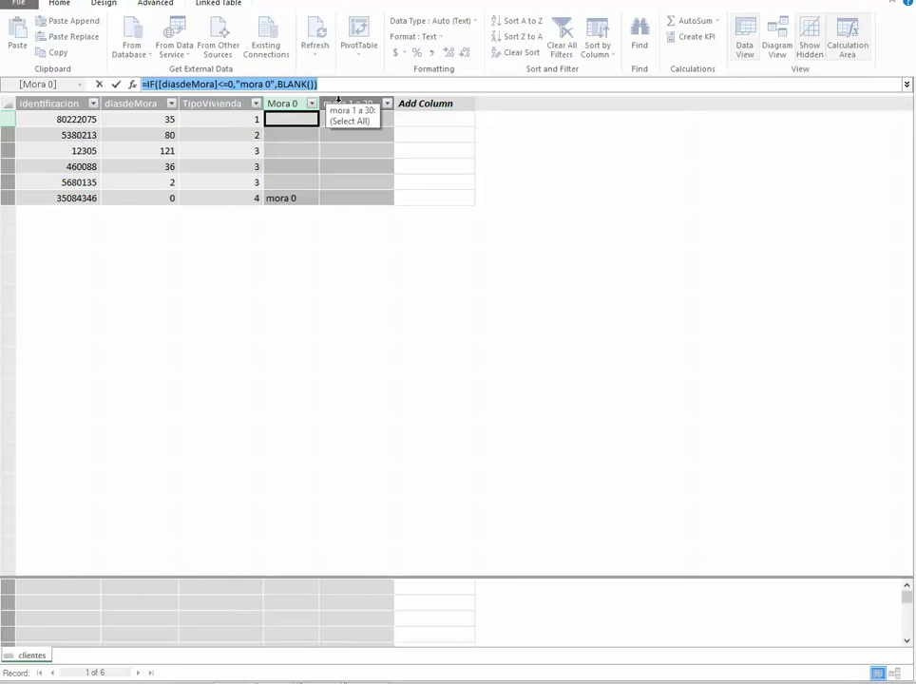
key("ctrl+c")
left_click(377, 119)
left_click(333, 84)
key("ctrl+v")
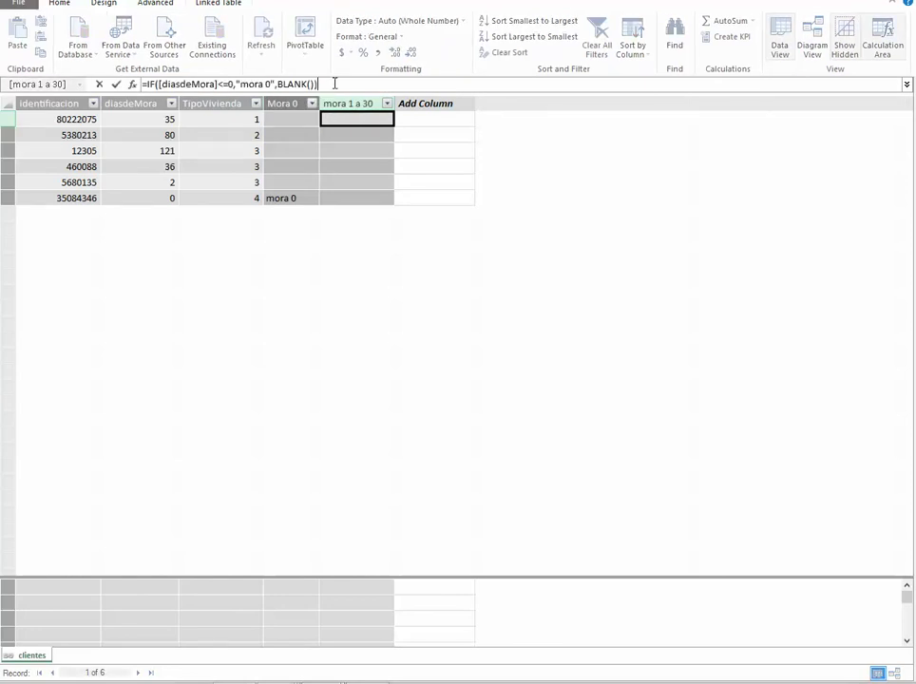
Step: Change the mora 1 a 30 formula's logical test to [diasdeMora]>0 && [diasdeMora]<=30
left_click(226, 84)
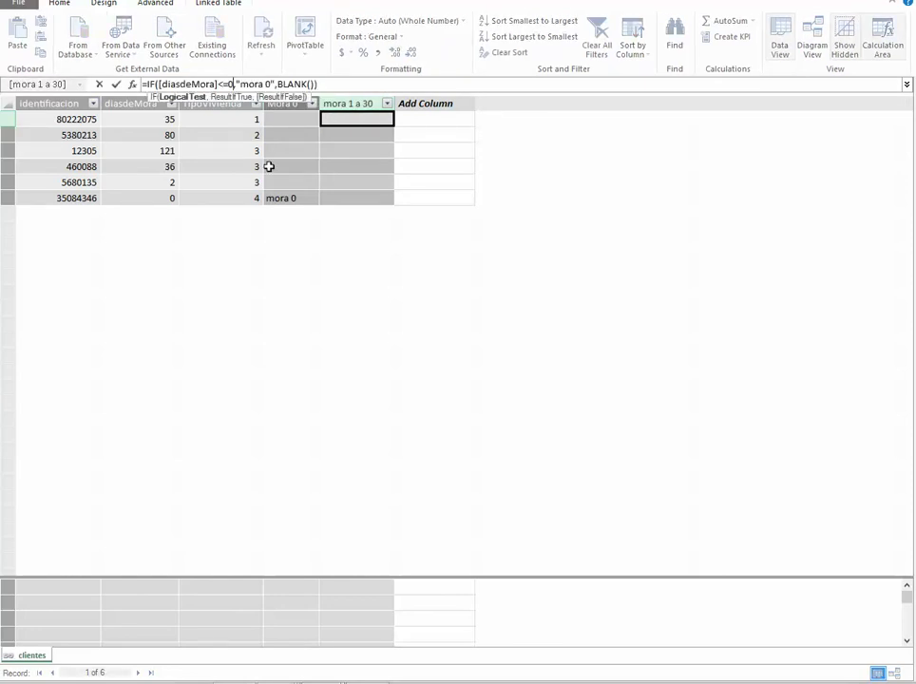
key("BackSpace")
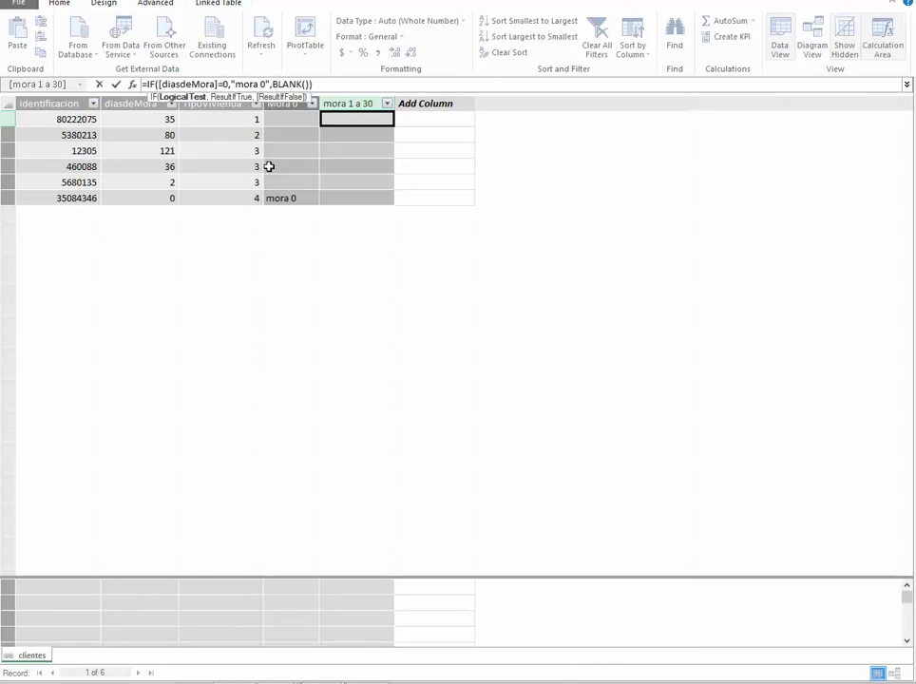
key("Delete")
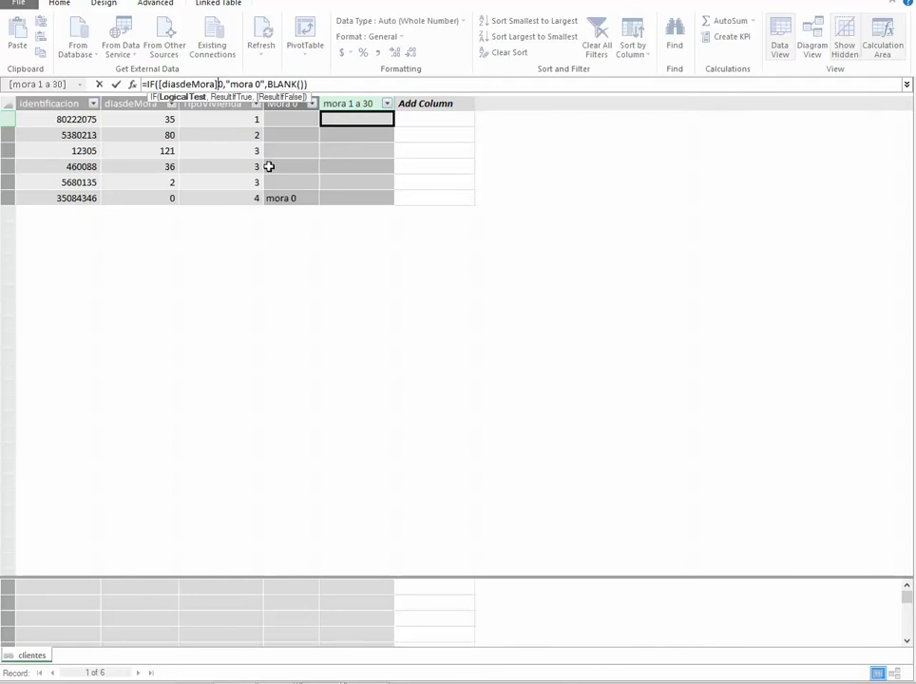
type(">0")
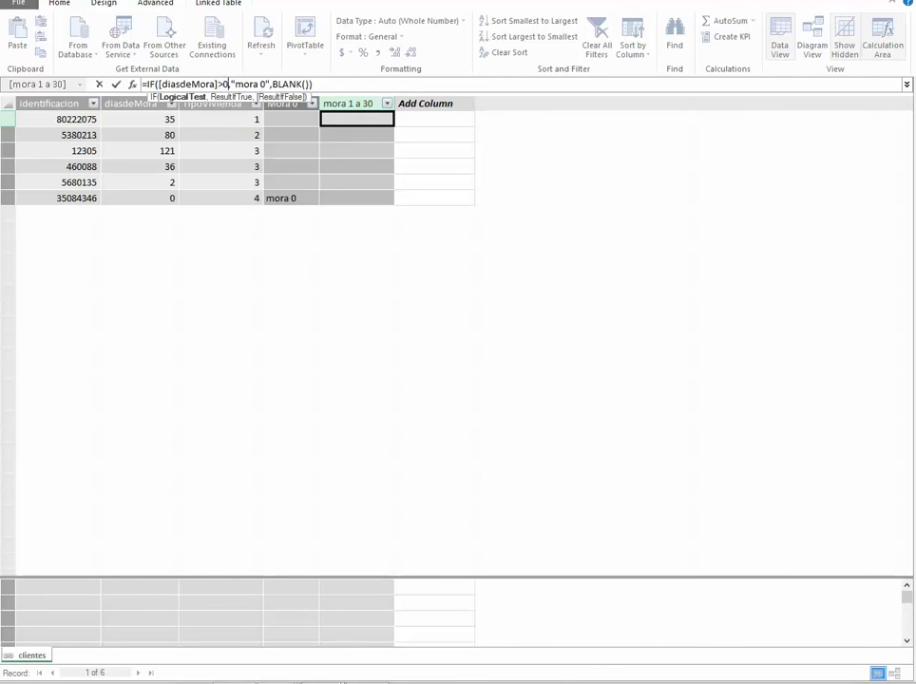
type(" &&")
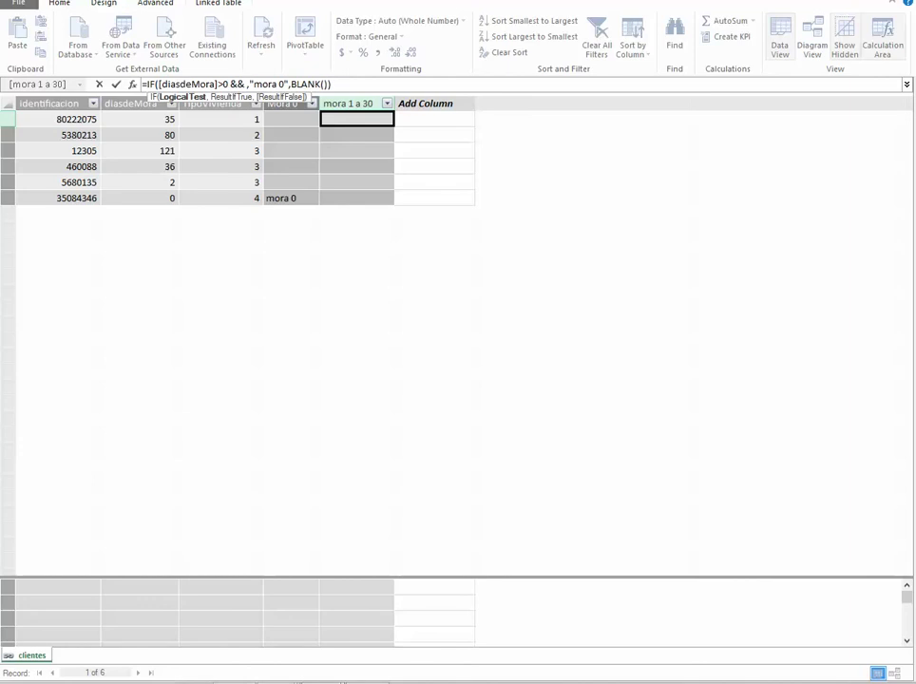
type(" [")
key("Tab")
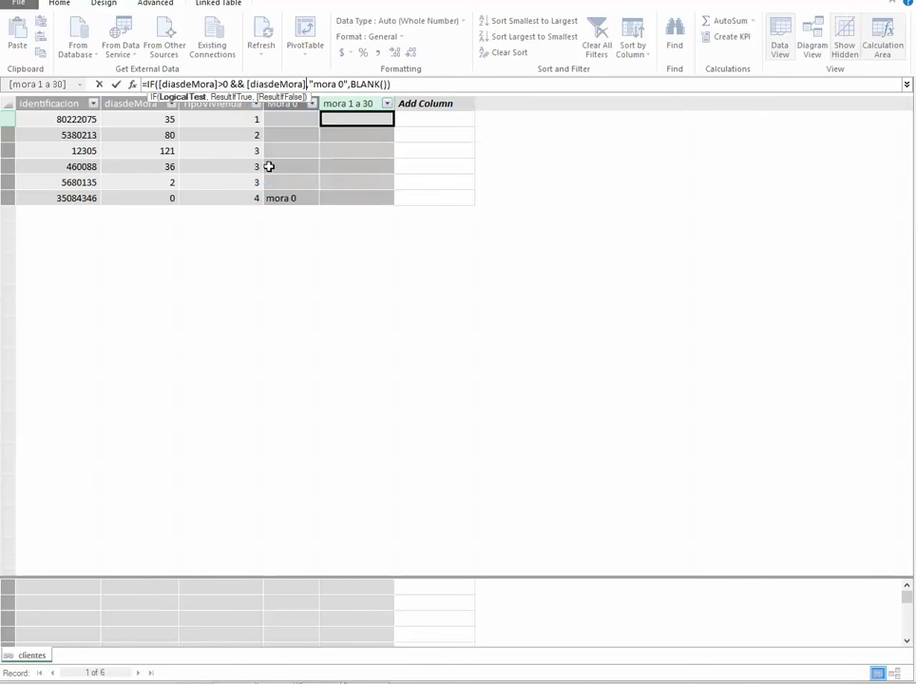
type(">")
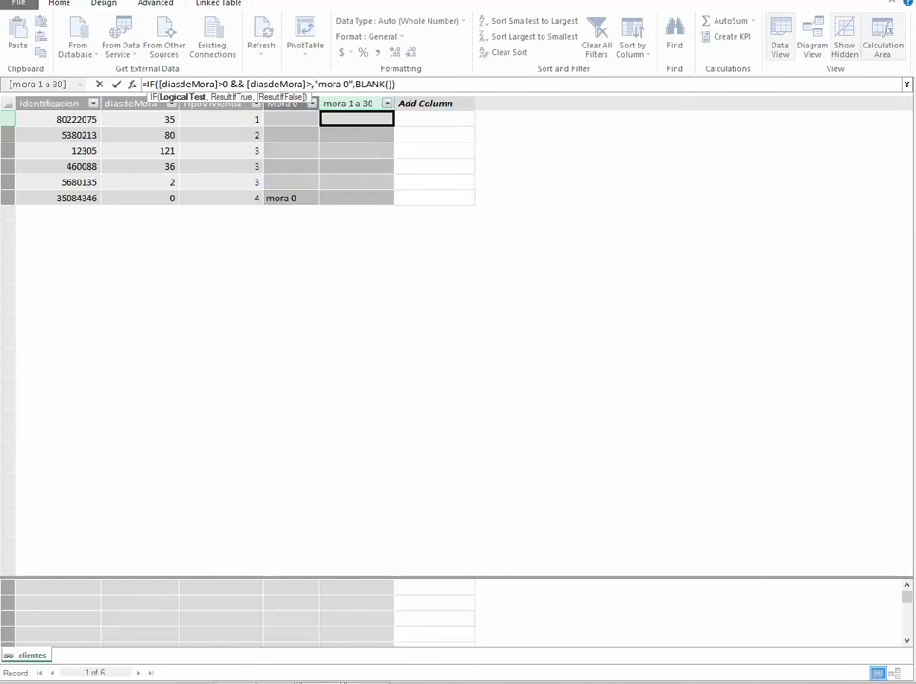
key("BackSpace")
type("<=30")
key("Right")
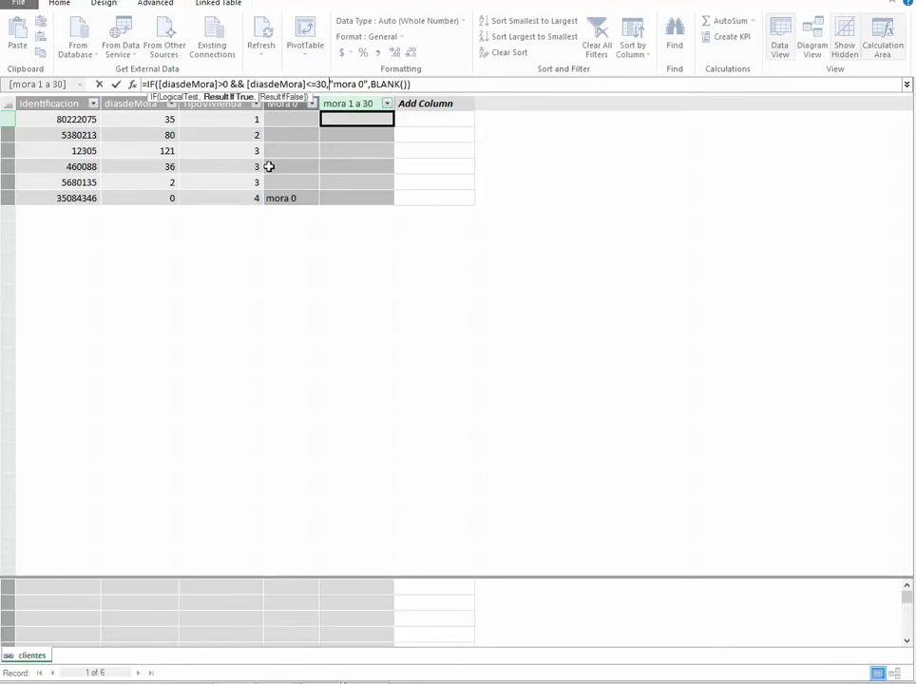
Step: Set the mora 1 a 30 formula's true result to "mora de 1 a 30" and commit the formula
key("Right")
key("Right")
key("Delete")
type("de 1 a ")
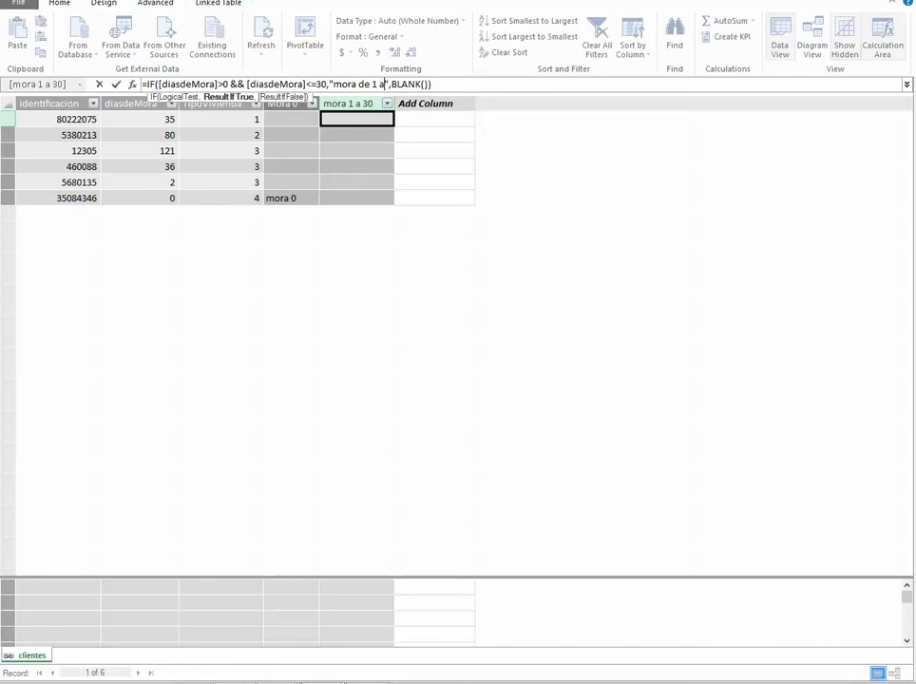
type("30")
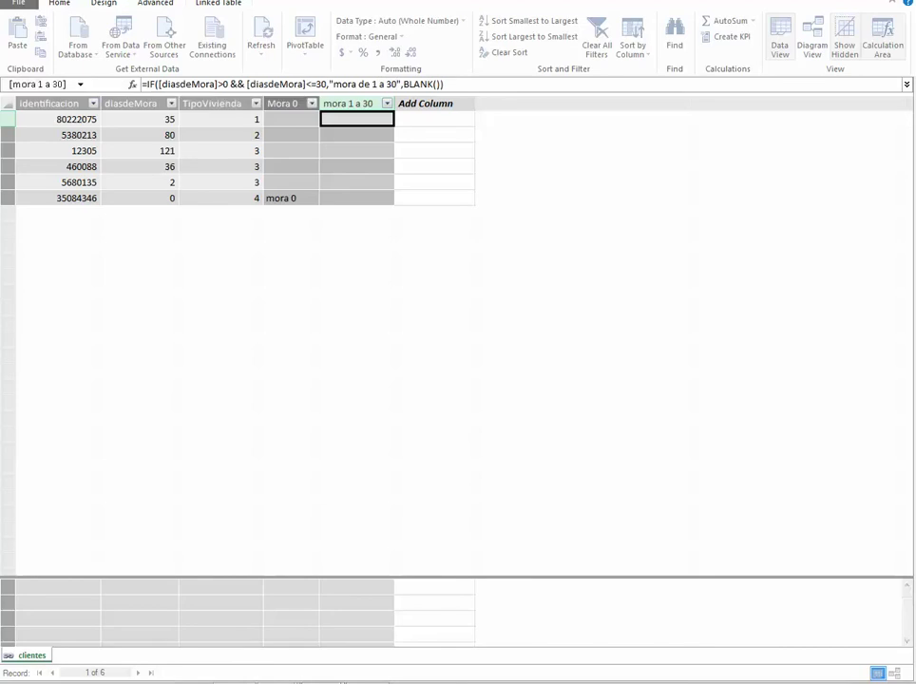
key("Return")
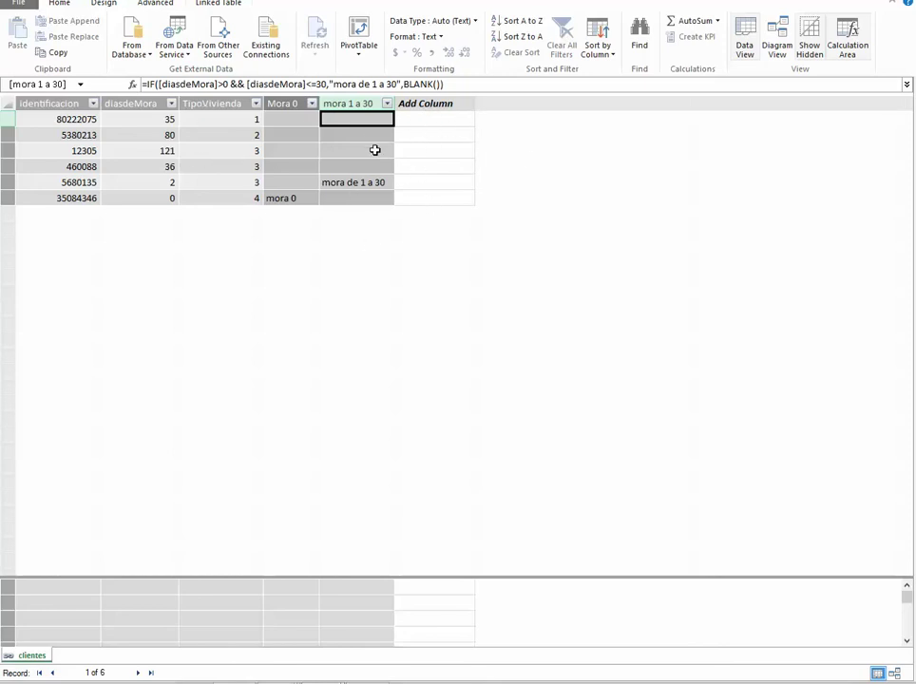
Step: Add a new column named "rango de moras" after the mora 1 a 30 column
left_click(421, 118)
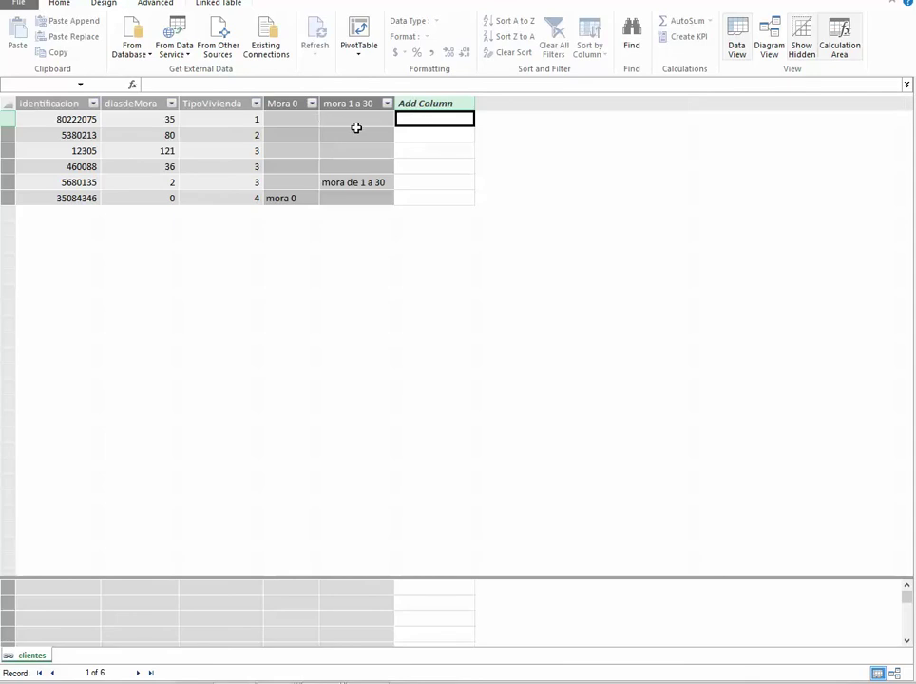
right_click(431, 103)
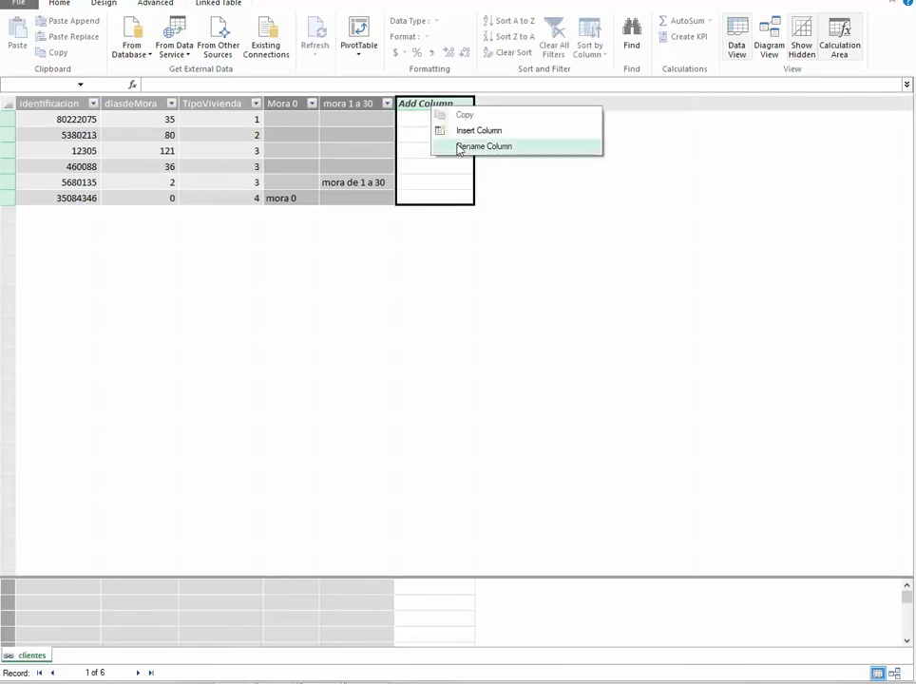
left_click(456, 144)
type("t")
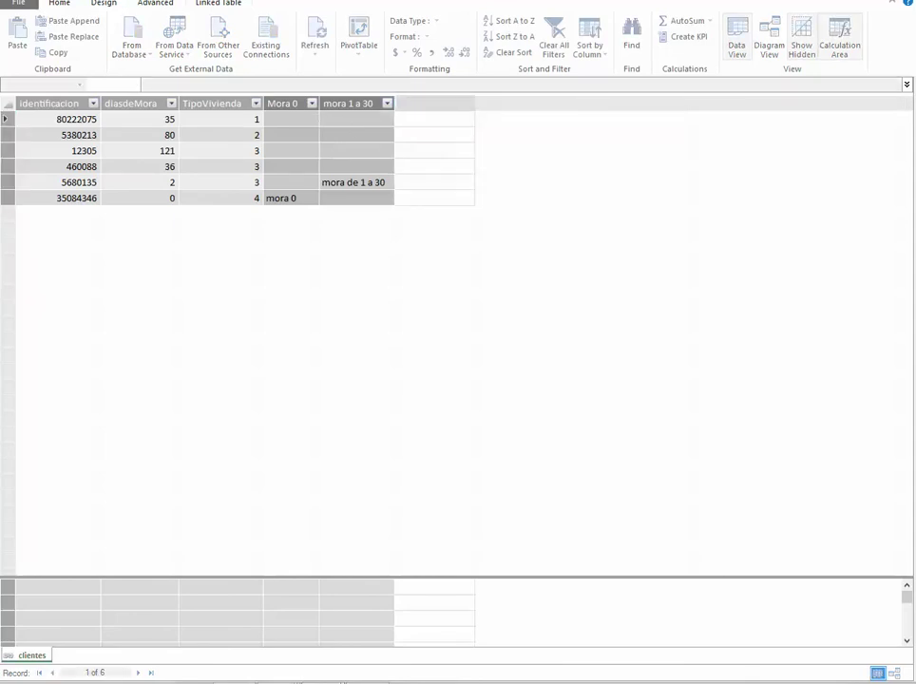
type("rango de moras")
key("Return")
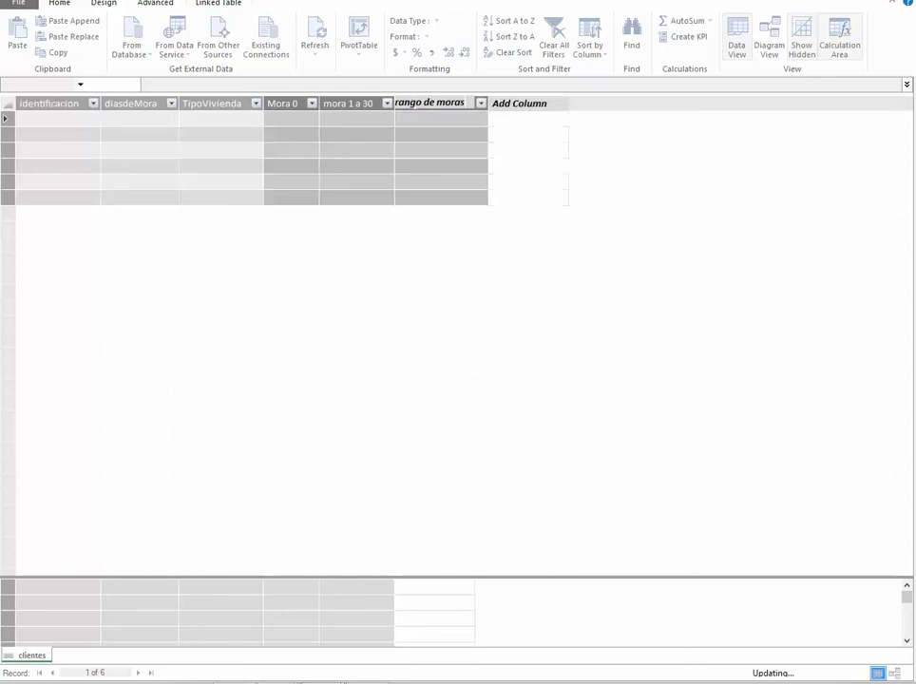
Step: Enter the formula =[Mora 0]&&[mora 1 a 30] for the rango de moras column
left_click(438, 121)
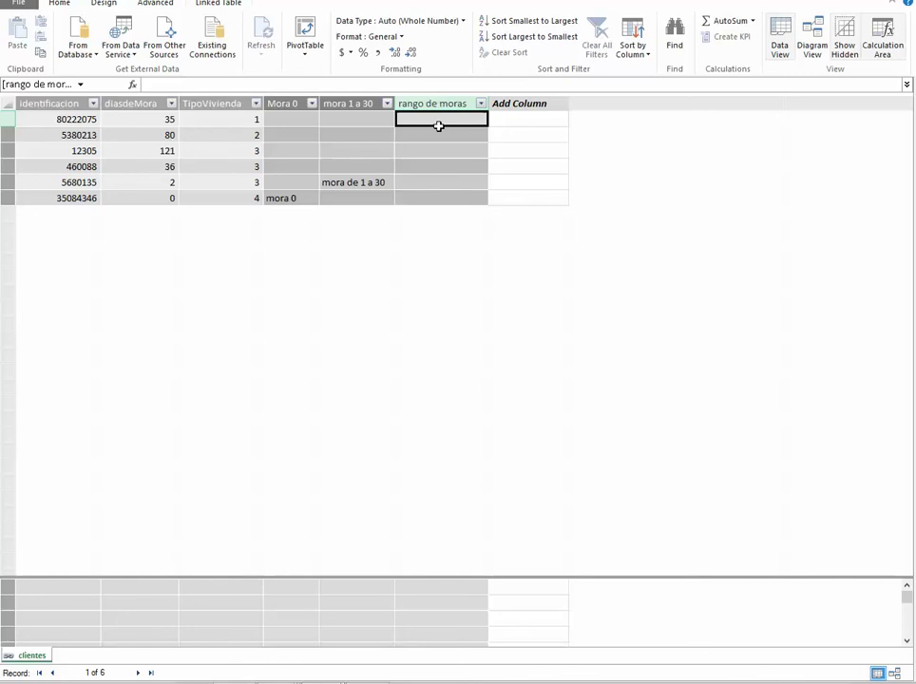
left_click(455, 83)
type("=")
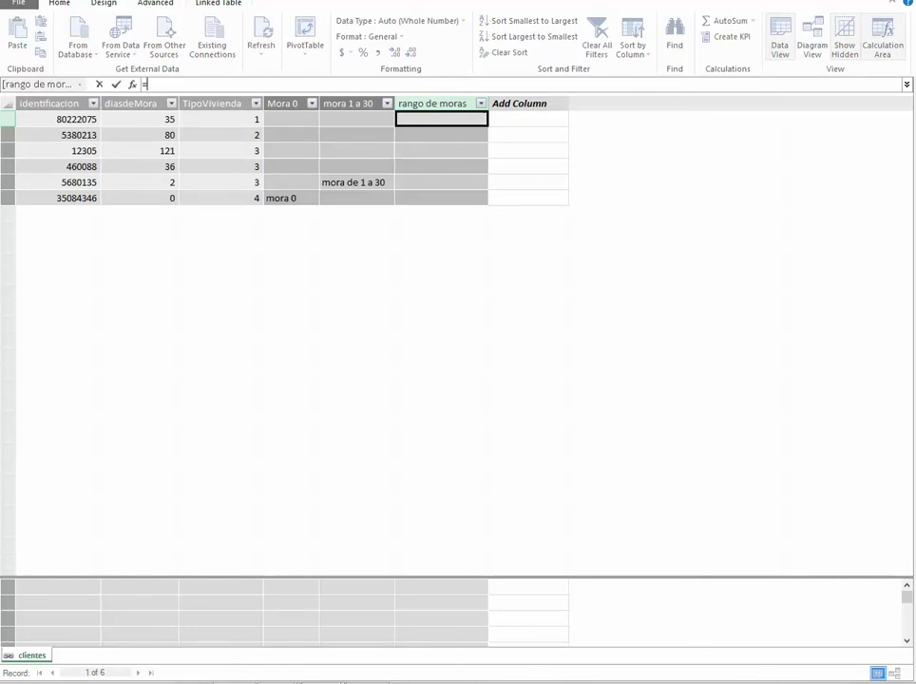
left_click(283, 121)
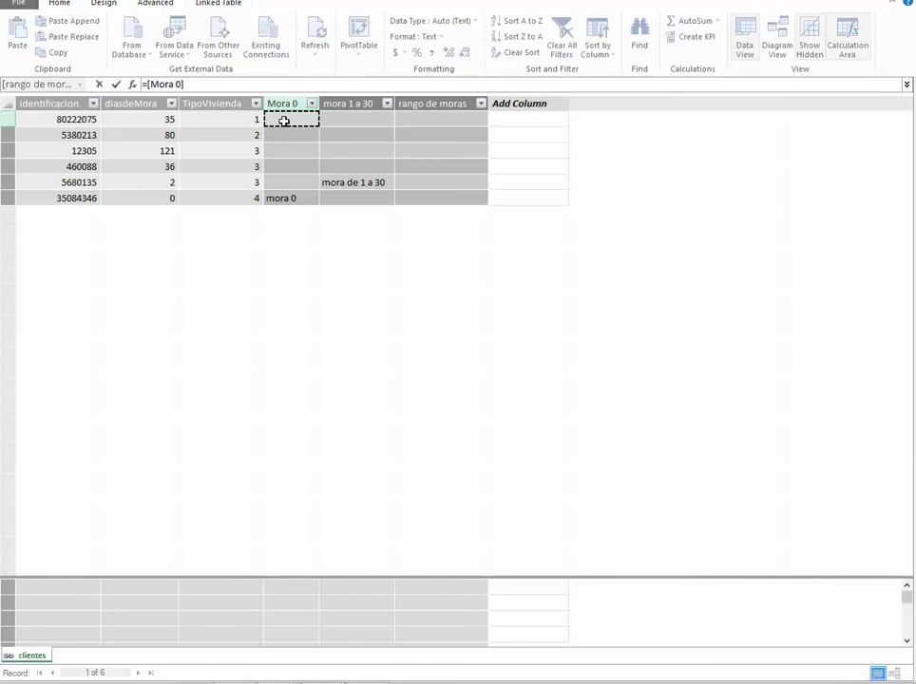
type("&&")
left_click(344, 121)
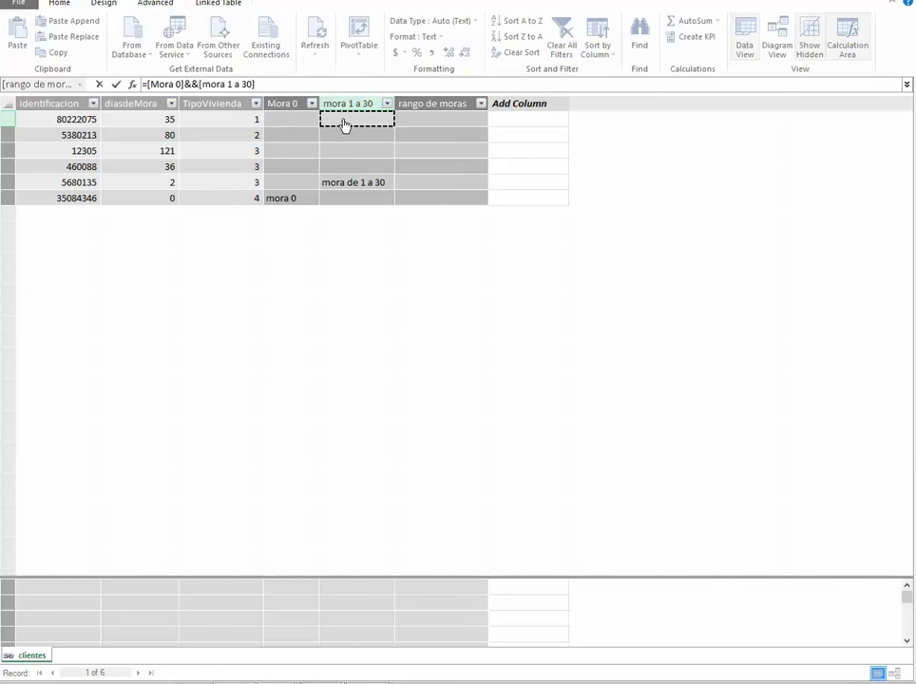
key("Return")
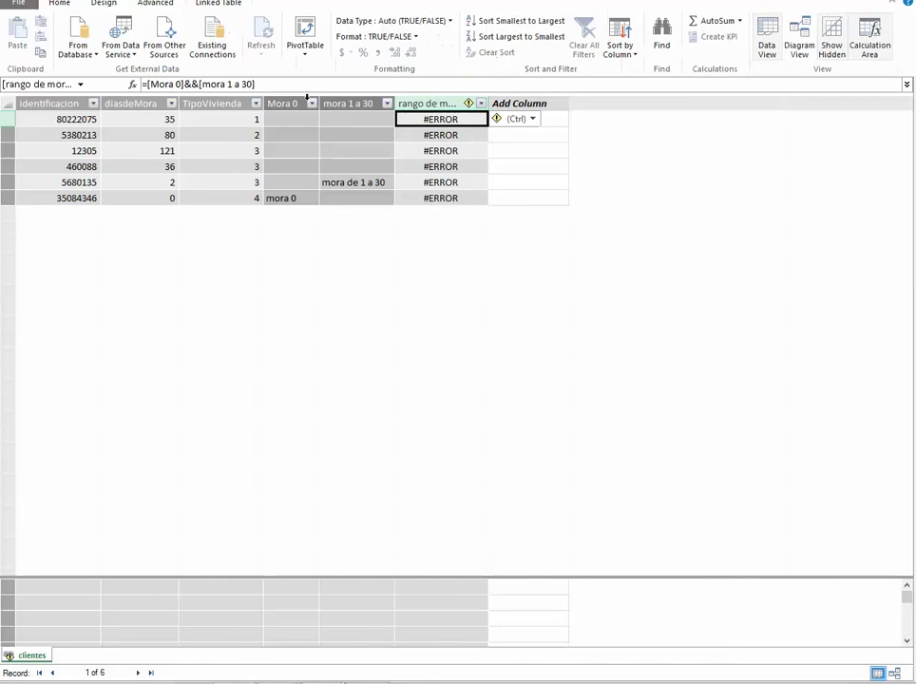
Step: Try joining the two columns with a plus sign in the rango de moras formula, as =[Mora 0]+[mora 1 a 30]
left_click(185, 84)
key("BackSpace")
key("BackSpace")
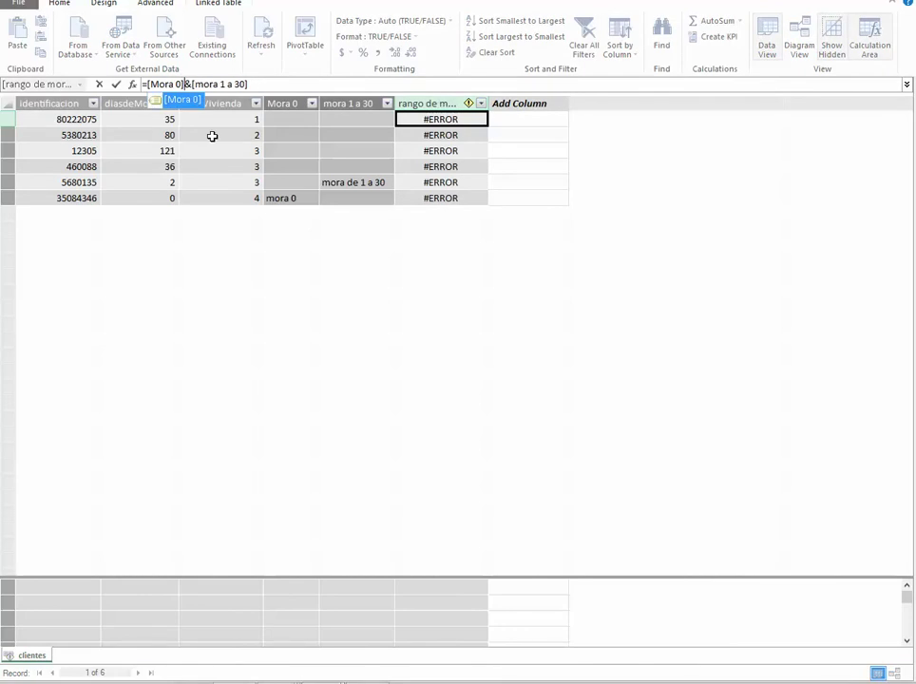
type("+")
key("Return")
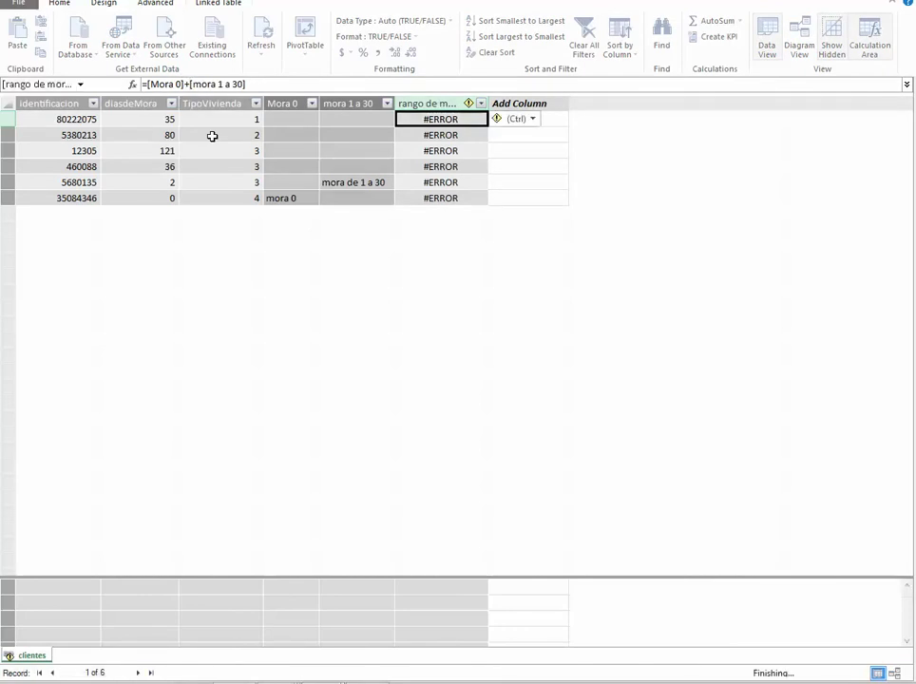
left_click(259, 84)
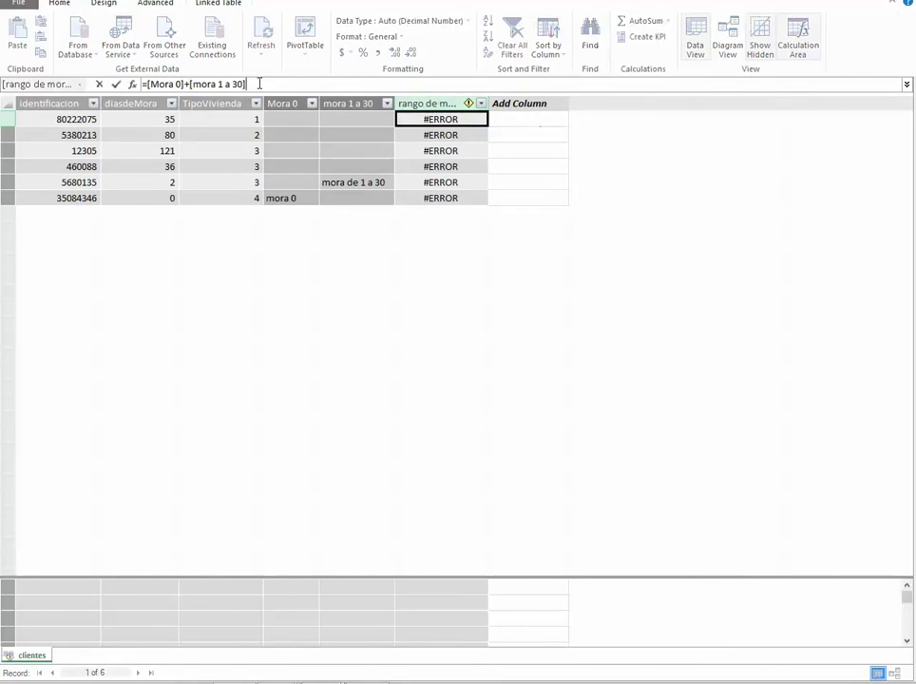
left_click(425, 119)
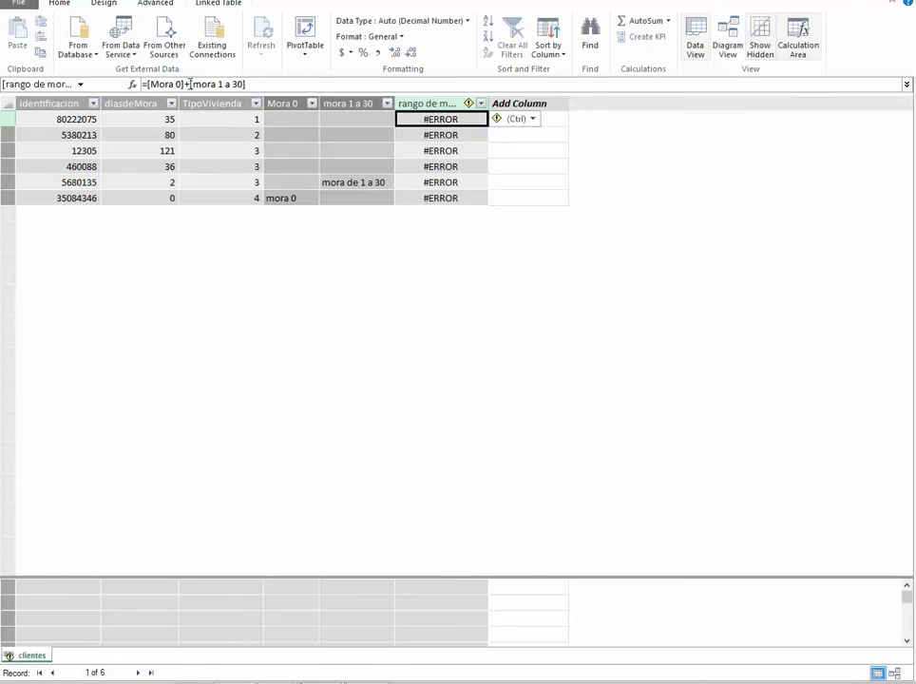
Step: Rewrite the rango de moras formula with the CONCATENATE function, reusing the [Mora 0] and [mora 1 a 30] references without an operator
mouse_move(183, 85)
left_mouse_down()
mouse_move(257, 84)
mouse_move(189, 83)
left_mouse_up()
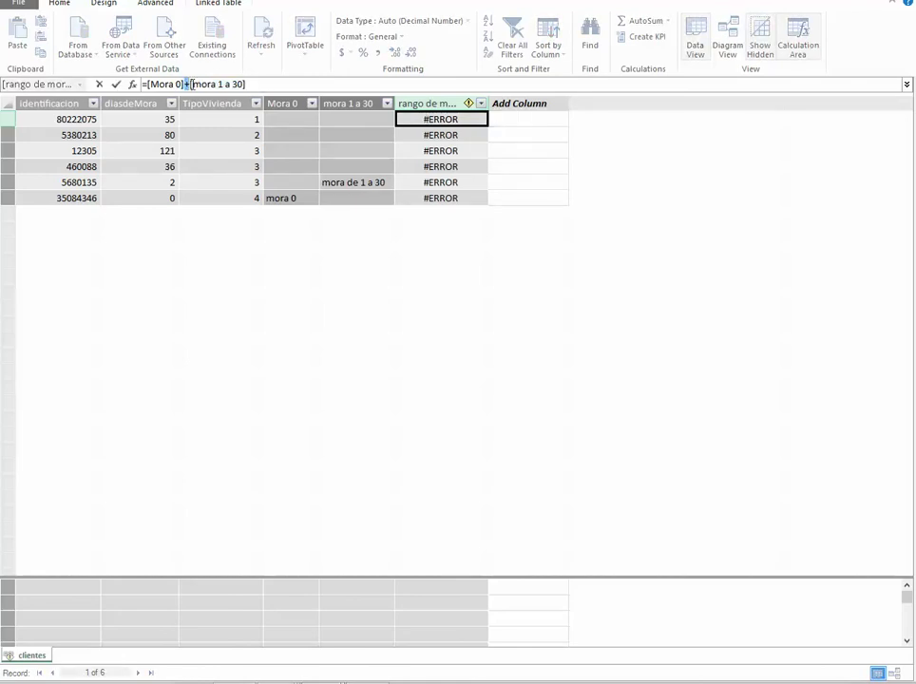
key("BackSpace")
key("shift+End")
key("ctrl+c")
key("BackSpace")
type("con")
key("Tab")
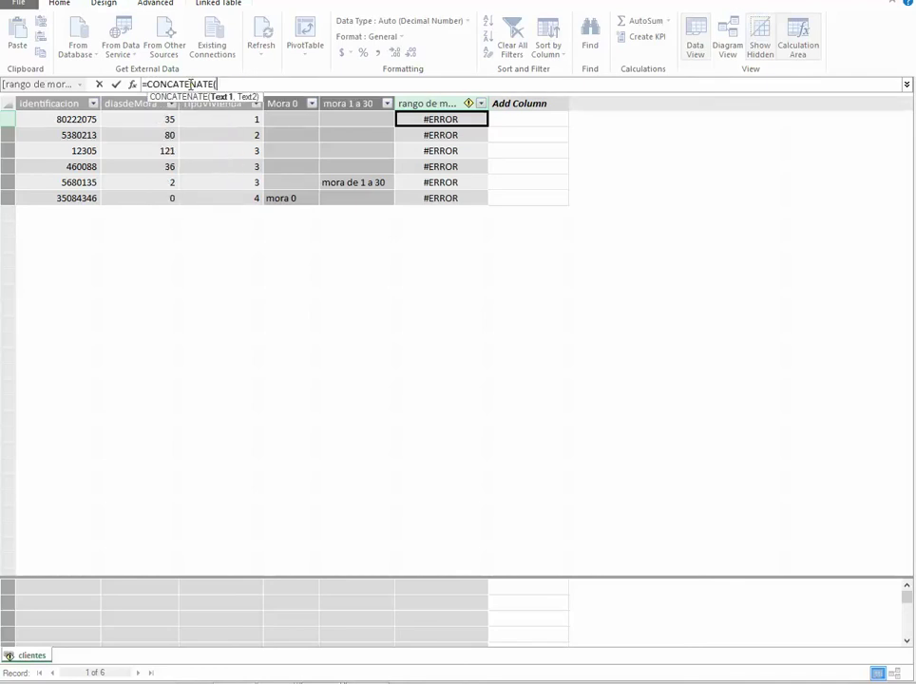
key("ctrl+v")
type(")")
key("BackSpace")
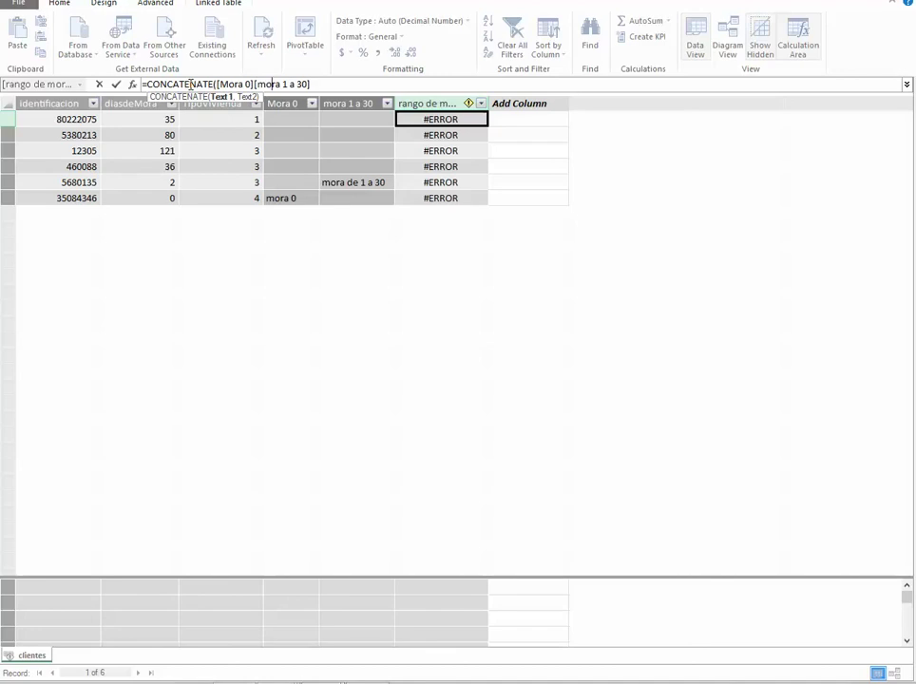
Step: Separate the two references with a comma, close the parenthesis and commit =CONCATENATE([Mora 0],[mora 1 a 30])
key("Left")
key("Left")
key("Left")
key("Left")
key("Left")
key("Left")
key("Left")
key("Left")
key("Left")
key("Left")
key("Left")
key("Left")
key("Left")
type(",")
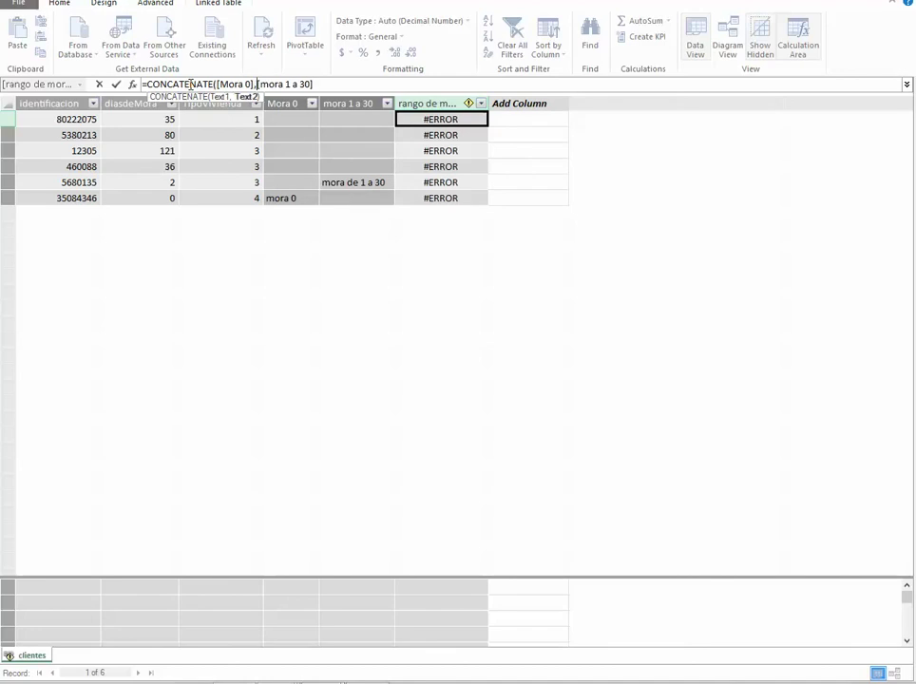
key("End")
type("))")
key("Return")
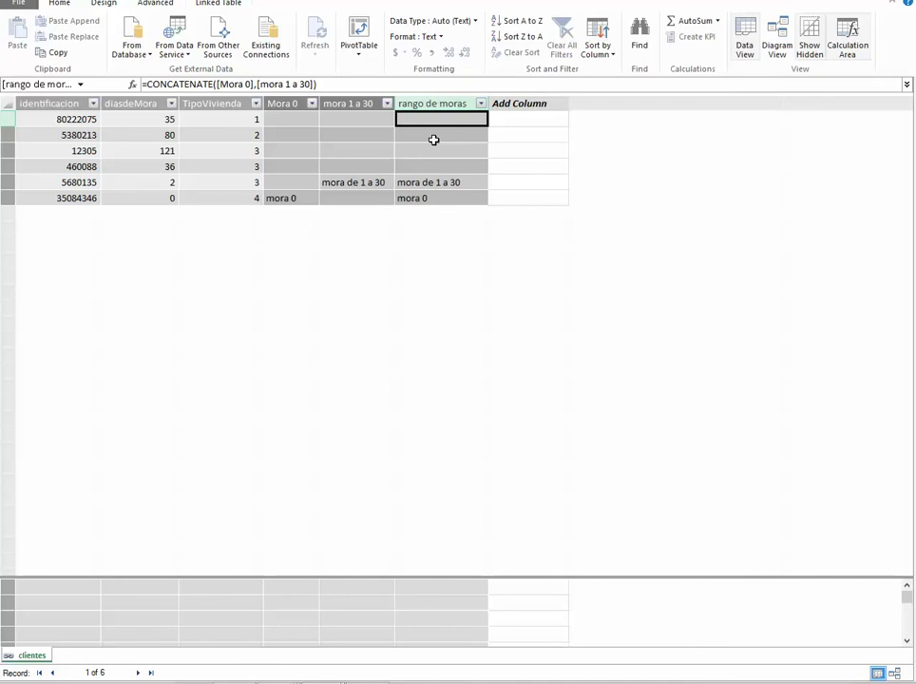
Step: Add a new column named "mora2" after the rango de moras column
left_click(511, 120)
right_click(527, 104)
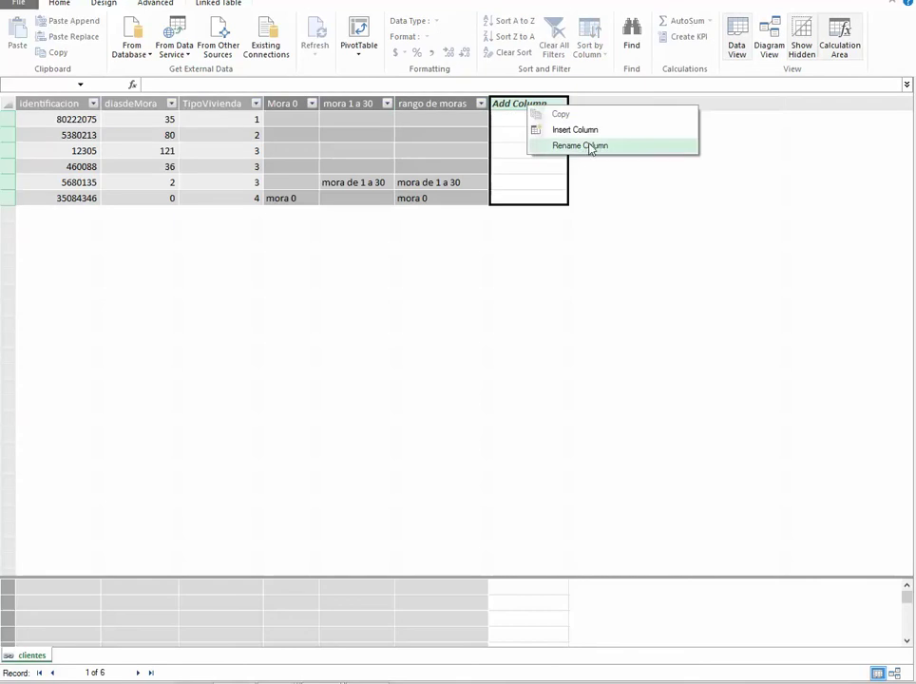
left_click(584, 145)
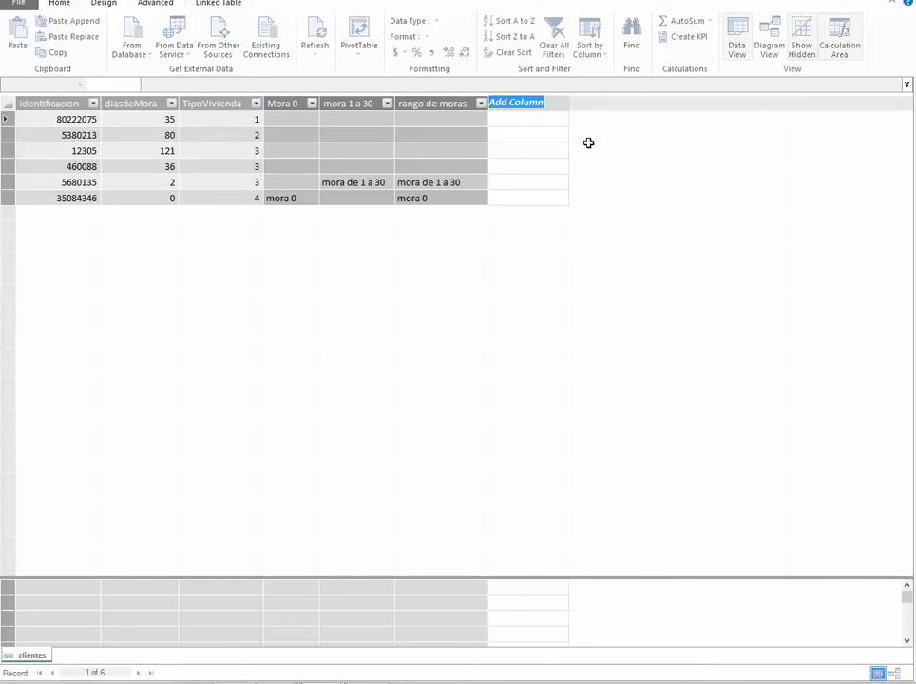
key("BackSpace")
type("=if(")
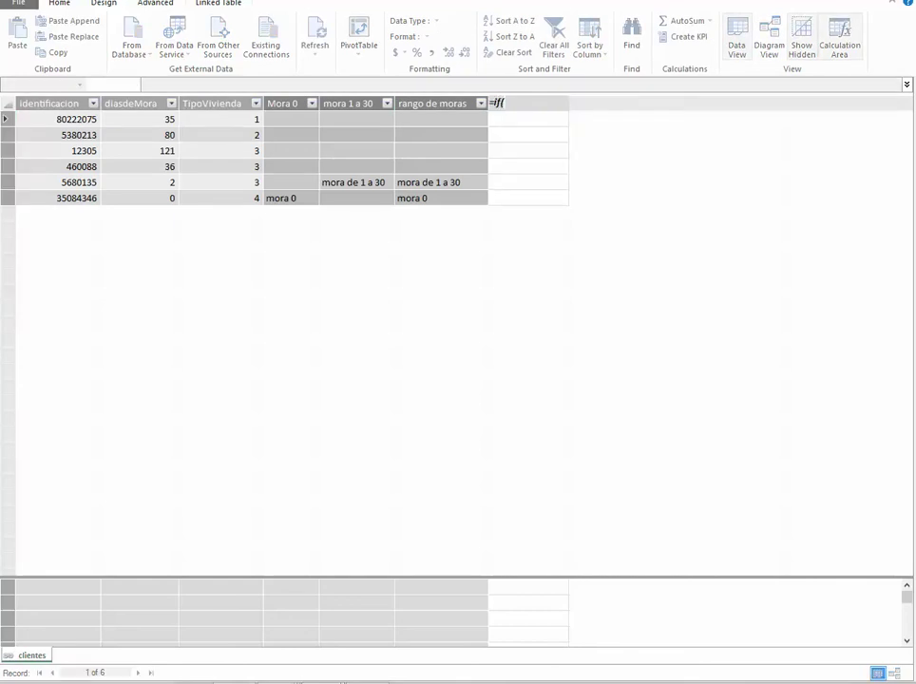
type("mora2")
key("Return")
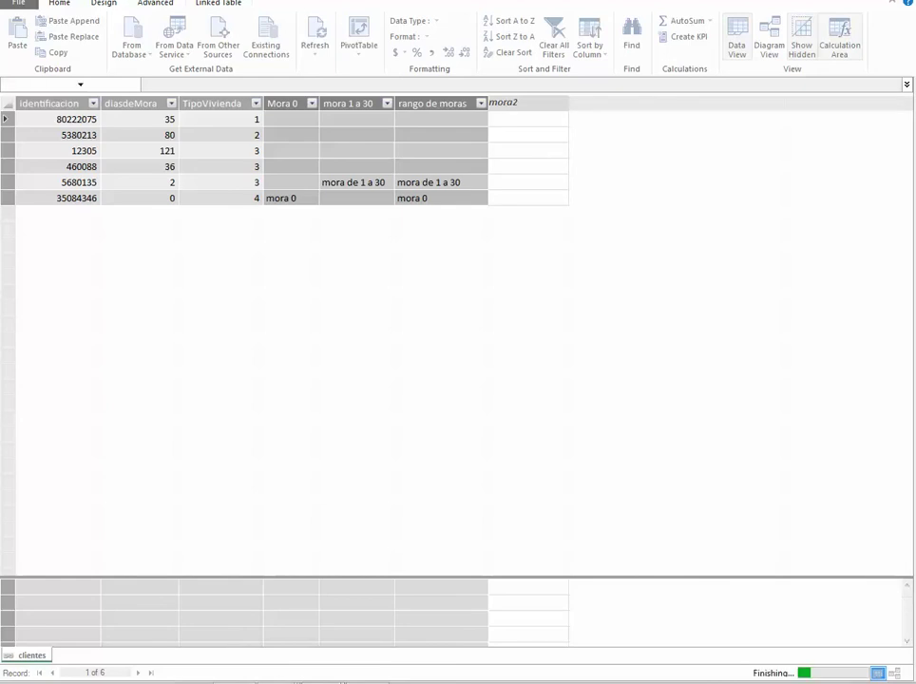
left_click(499, 120)
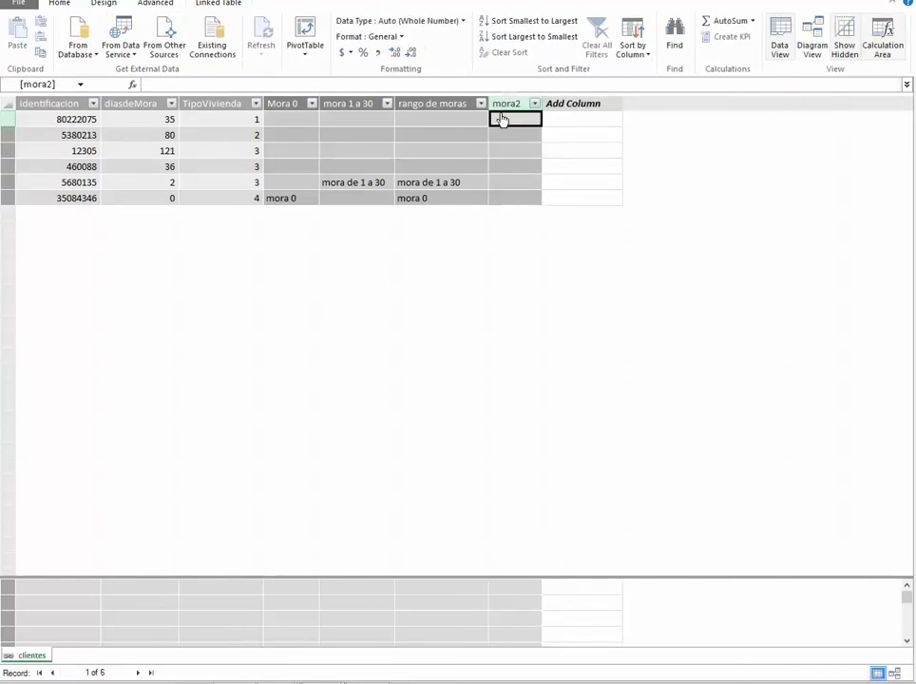
key("ctrl+v")
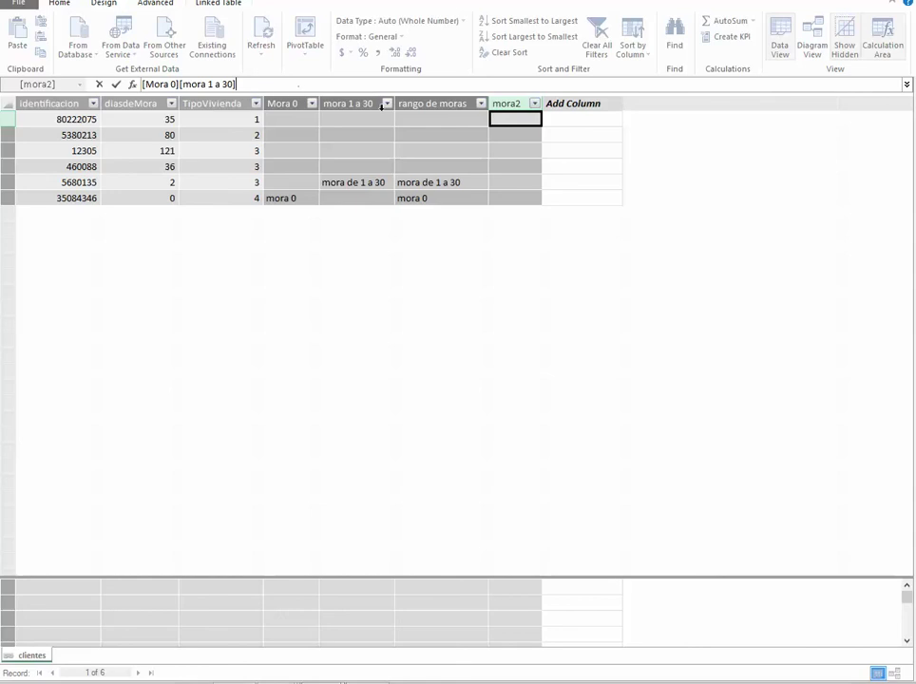
left_click_drag(237, 84, 142, 83)
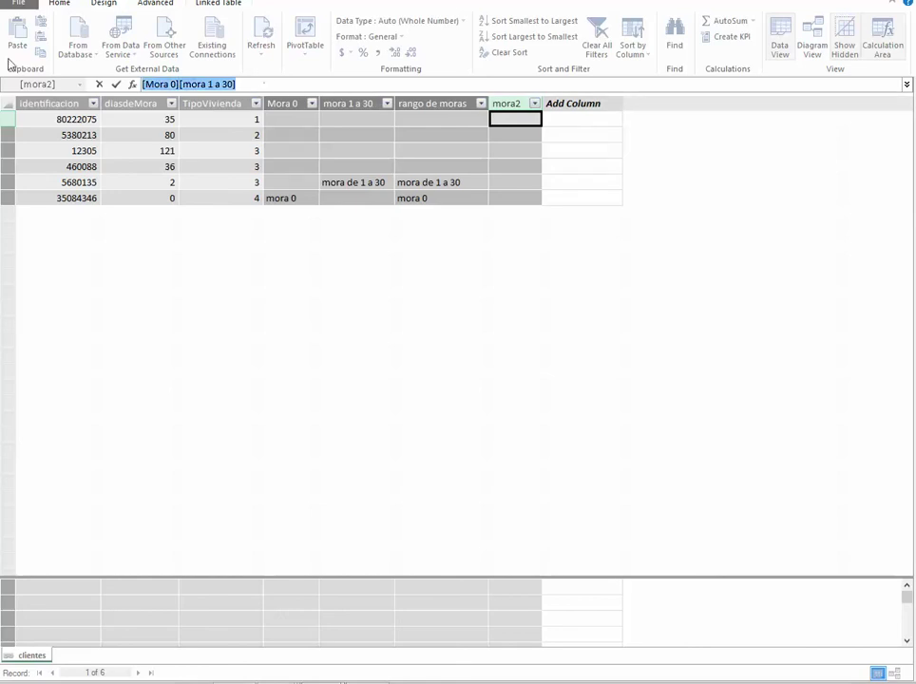
key("BackSpace")
Step: Switch to Notepad and copy the nested IF formula that covers both the mora 0 and mora de 1 a 30 ranges
key("alt+Tab")
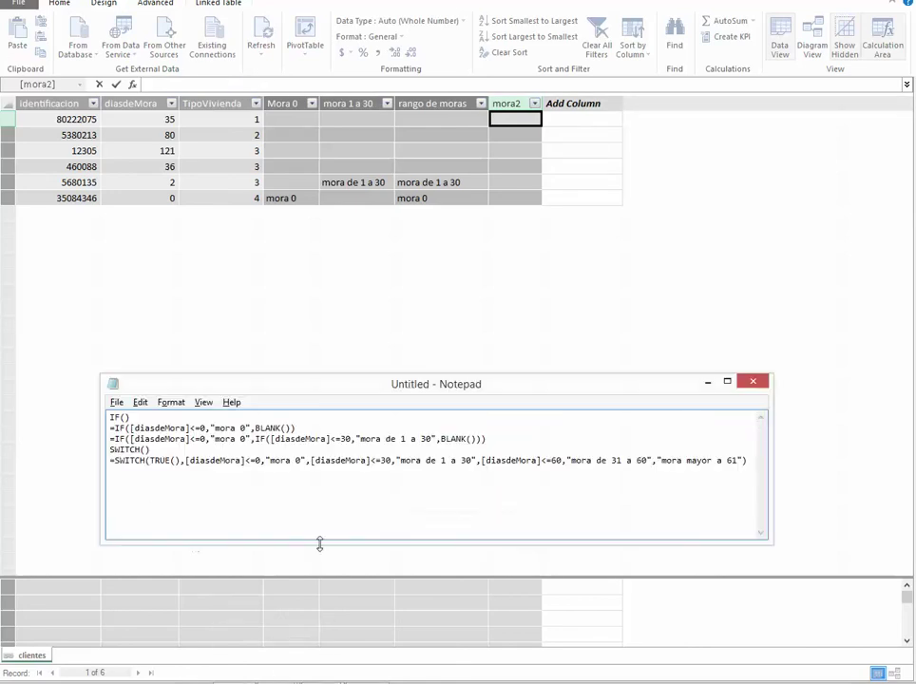
left_click_drag(485, 439, 21, 444)
left_click_drag(485, 439, 111, 439)
key("ctrl+c")
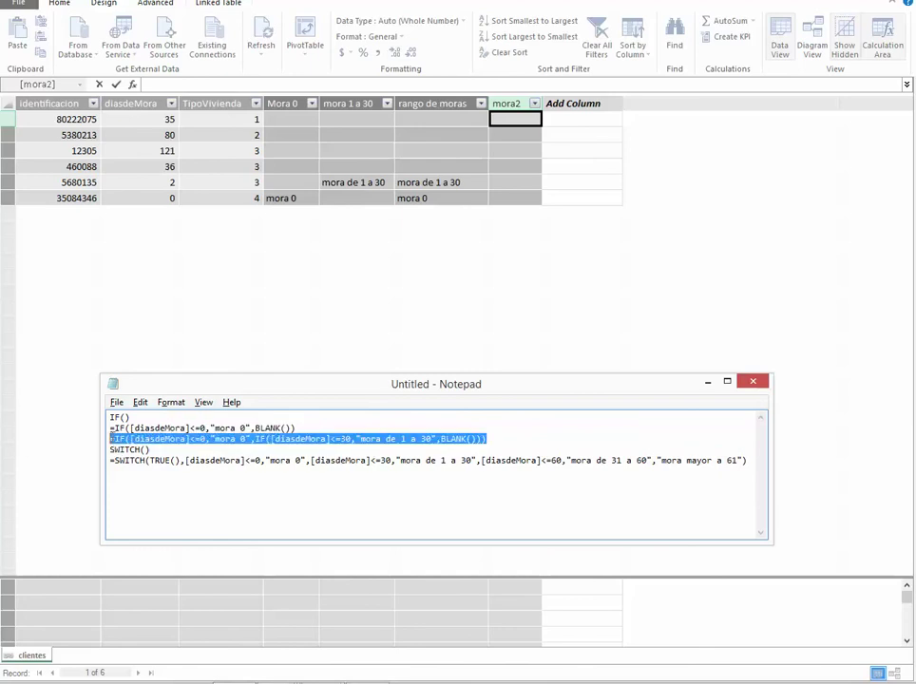
Step: Enter =IF([diasdeMora]<=0,"mora 0",IF([diasdeMora]<=30,"mora de 1 a 30",BLANK())) as the mora2 column formula and fit the column width to its contents
left_click(480, 84)
key("ctrl+v")
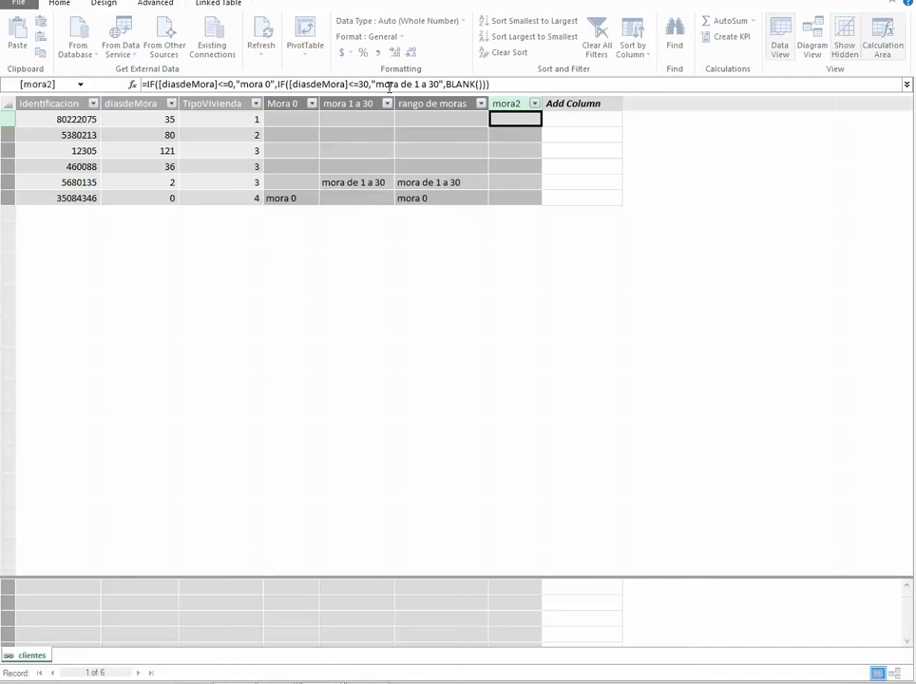
key("Return")
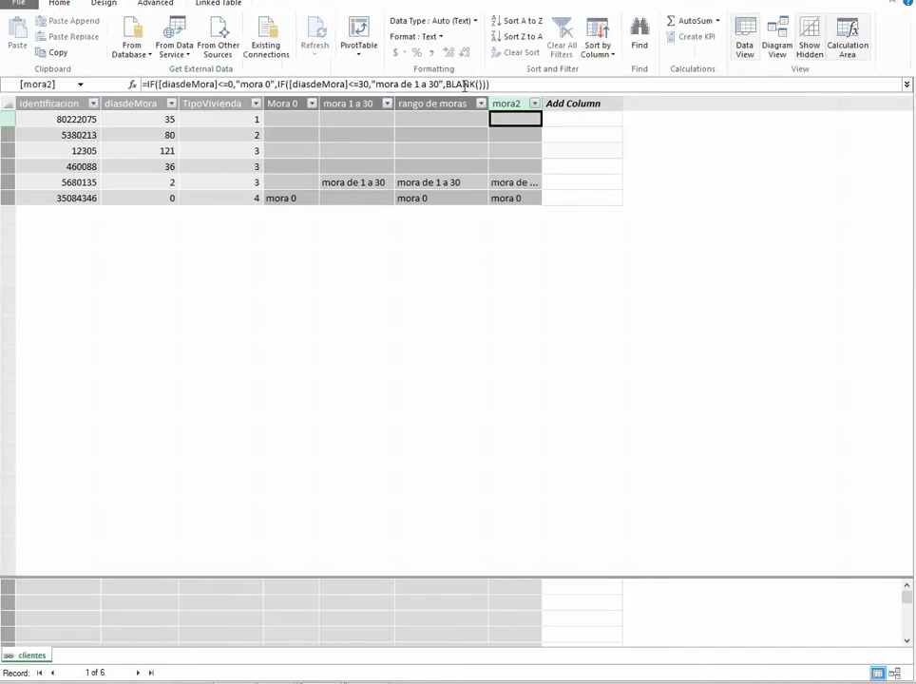
double_click(541, 103)
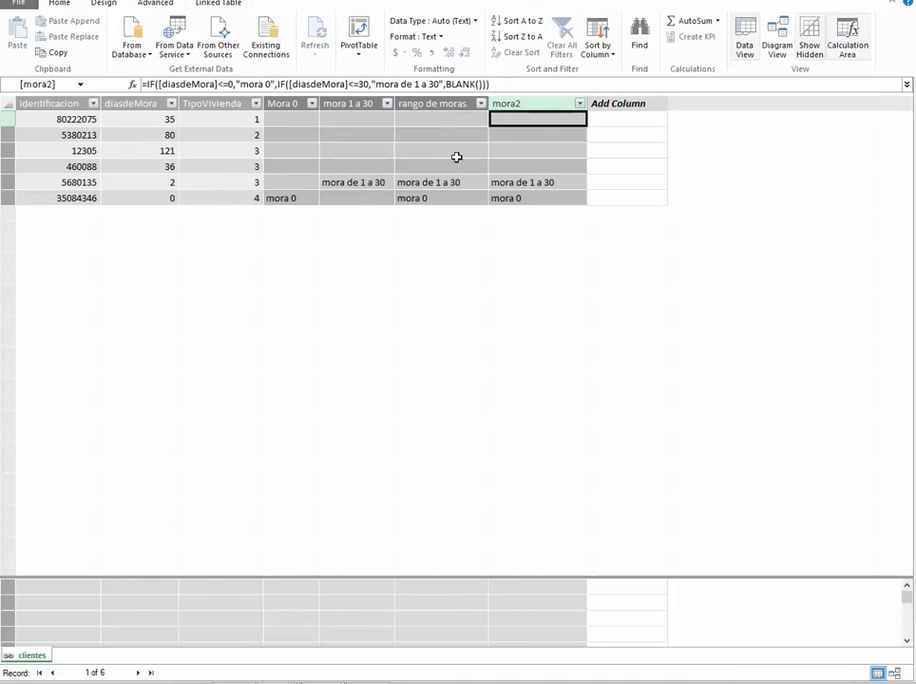
left_click(447, 136)
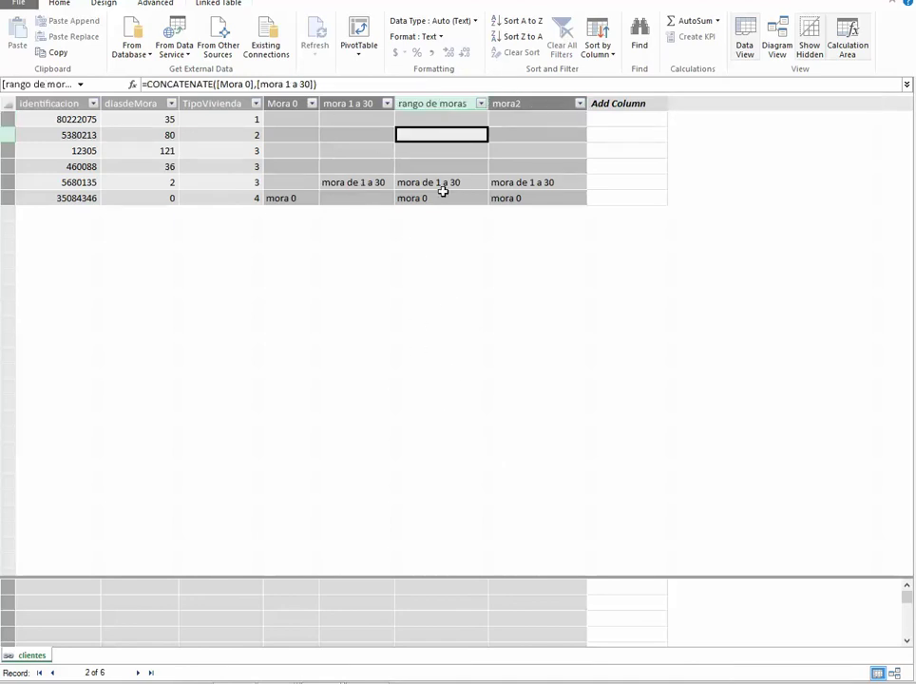
Step: Switch to the PowerPoint slide show and advance from the Sentencia If() slide to the Sentencia Switch() slide
mouse_move(285, 680)
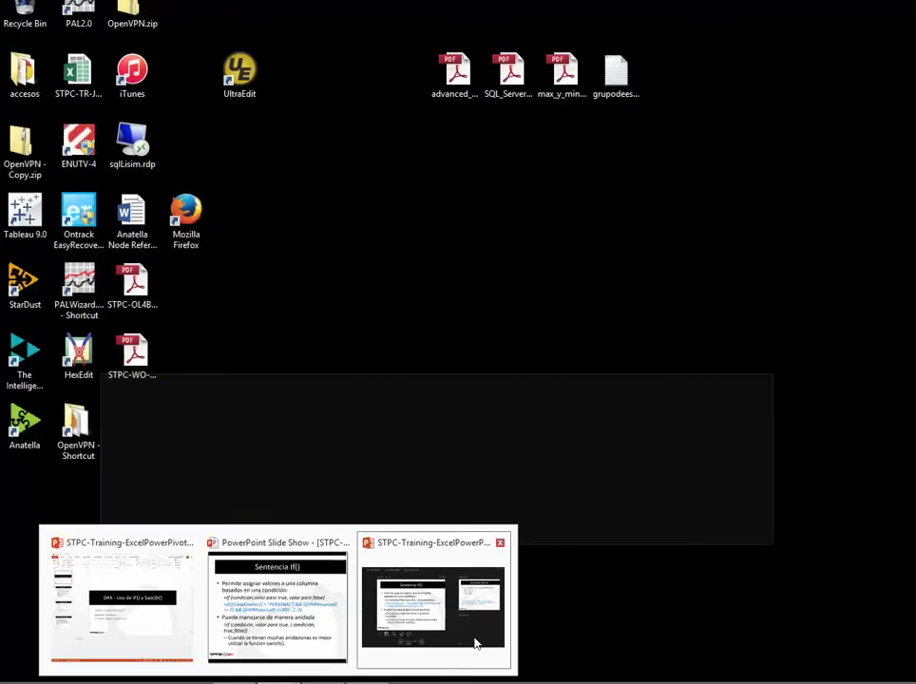
left_click(475, 642)
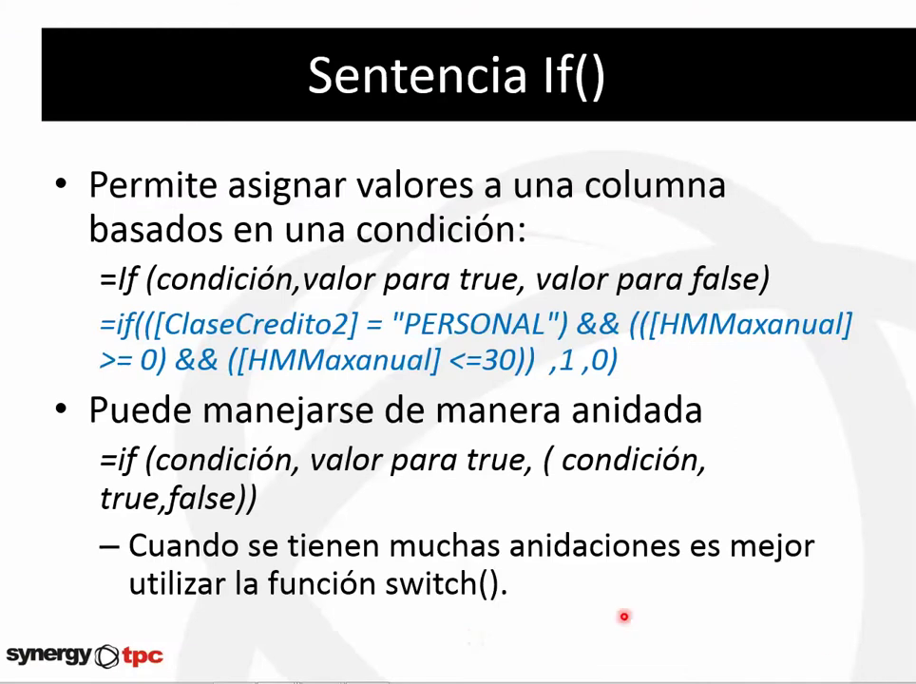
key("Right")
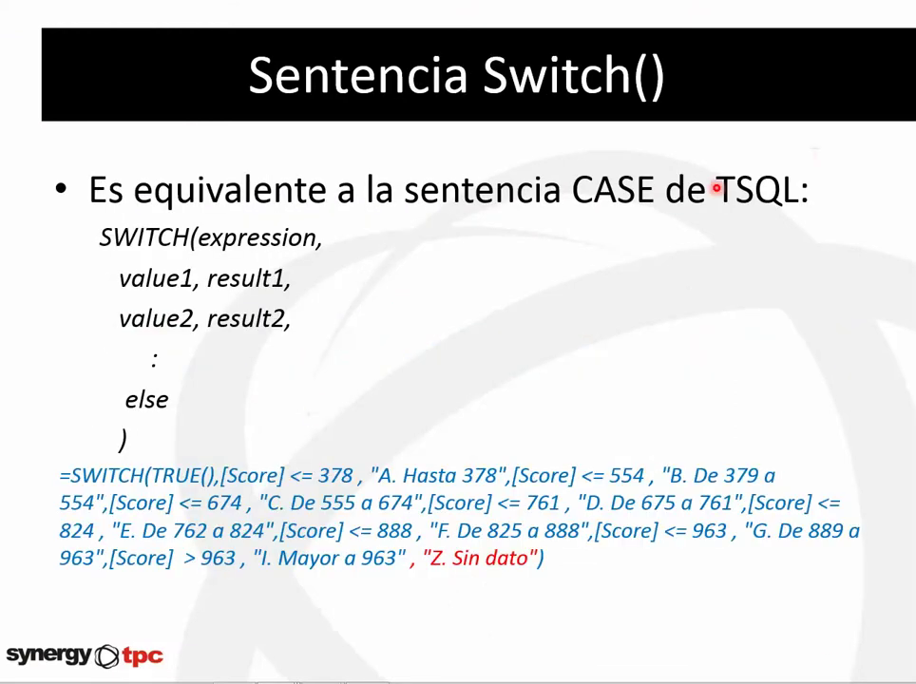